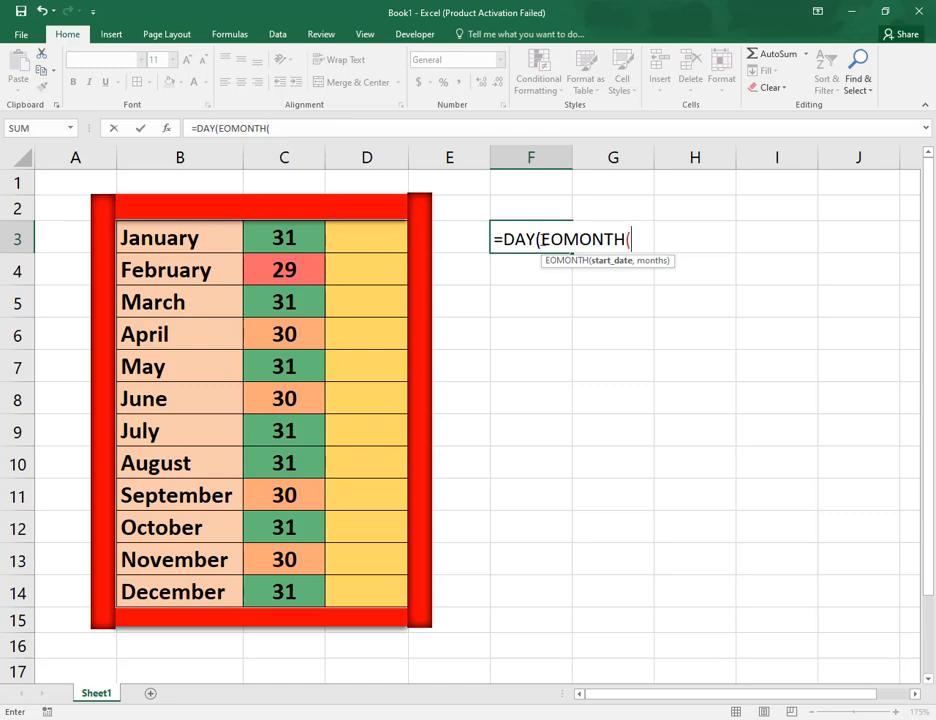
Step: Discard the unfinished DAY formula in F3 and clear the cell
drag(540, 239, 626, 239)
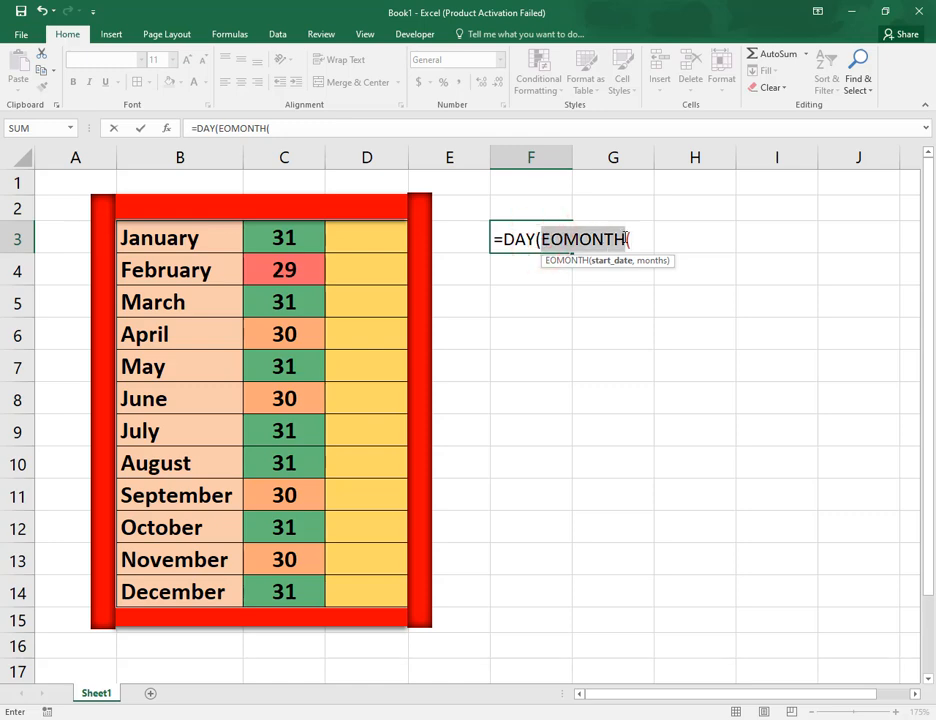
click(590, 309)
drag(583, 239, 503, 240)
click(554, 240)
click(504, 240)
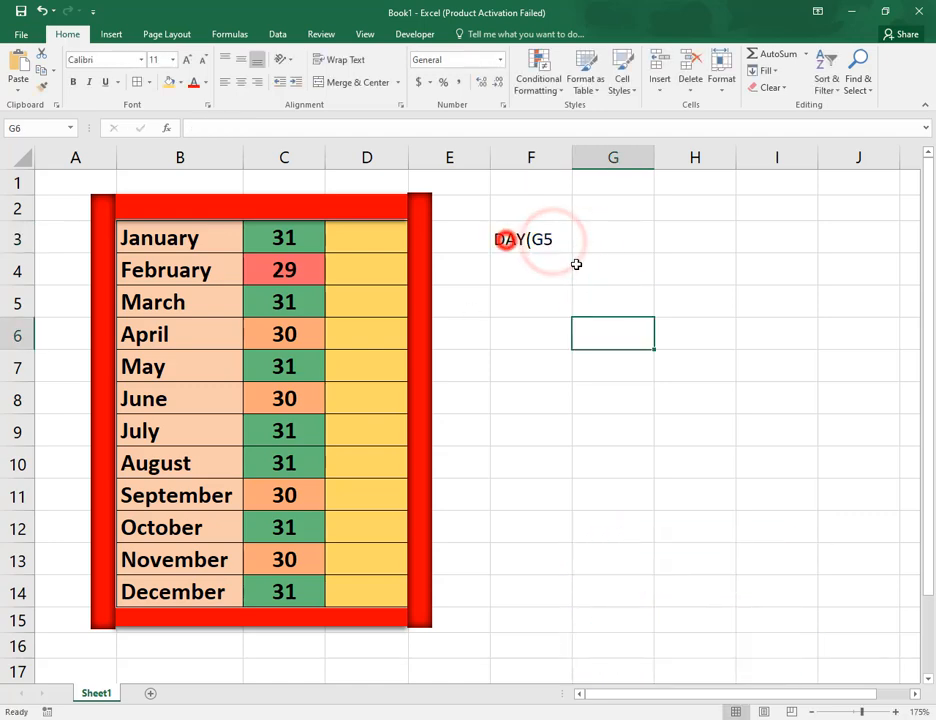
click(537, 244)
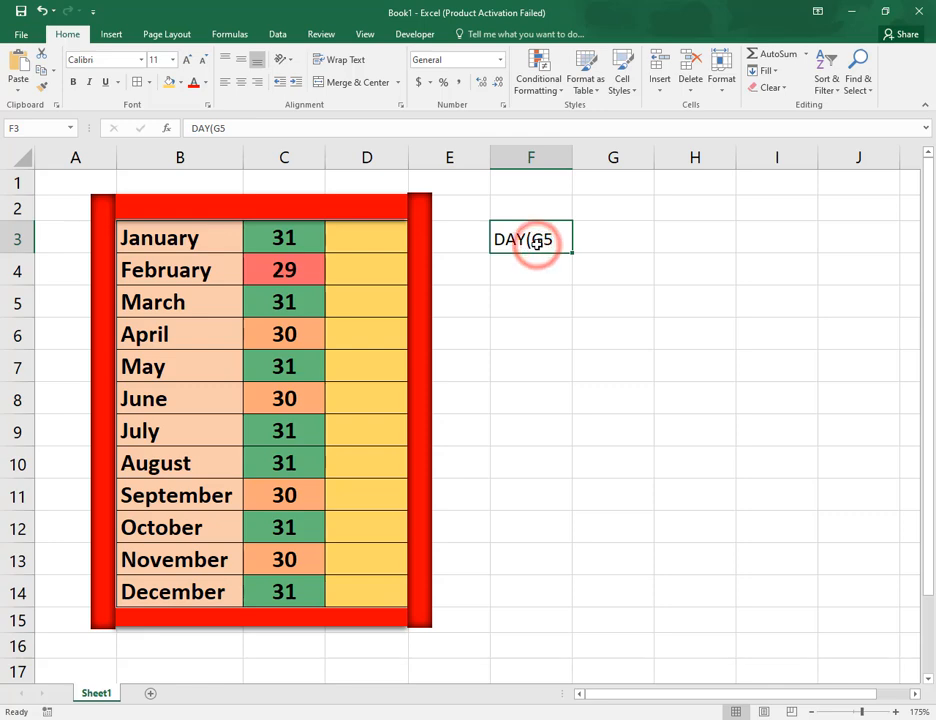
key(Delete)
click(593, 392)
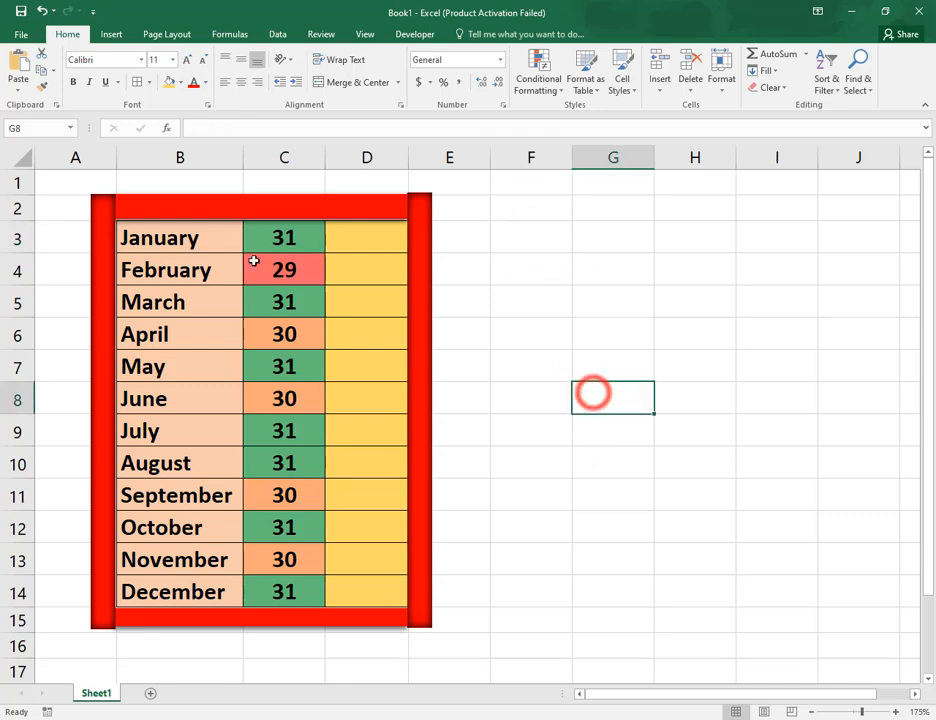
Step: Delete the two vertical red bars on either side of the month table
click(190, 242)
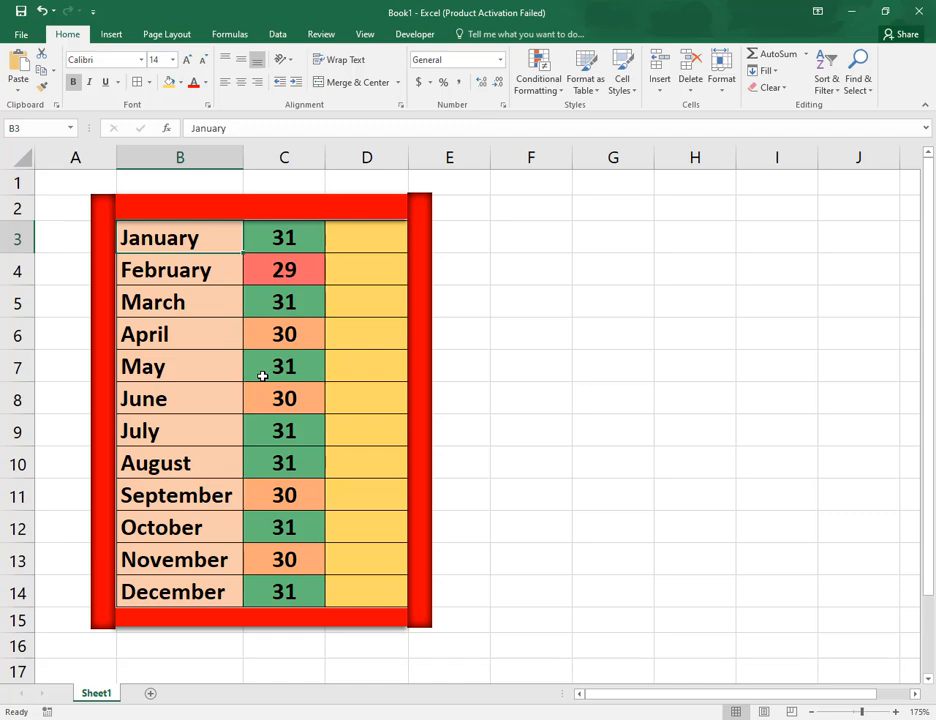
click(358, 212)
click(430, 303)
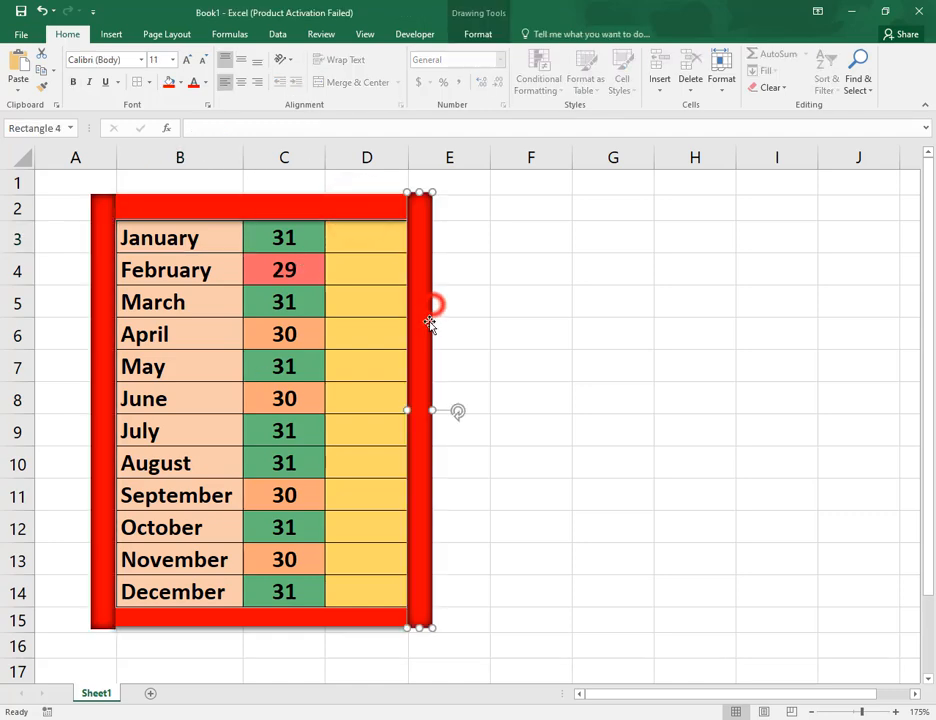
click(424, 437)
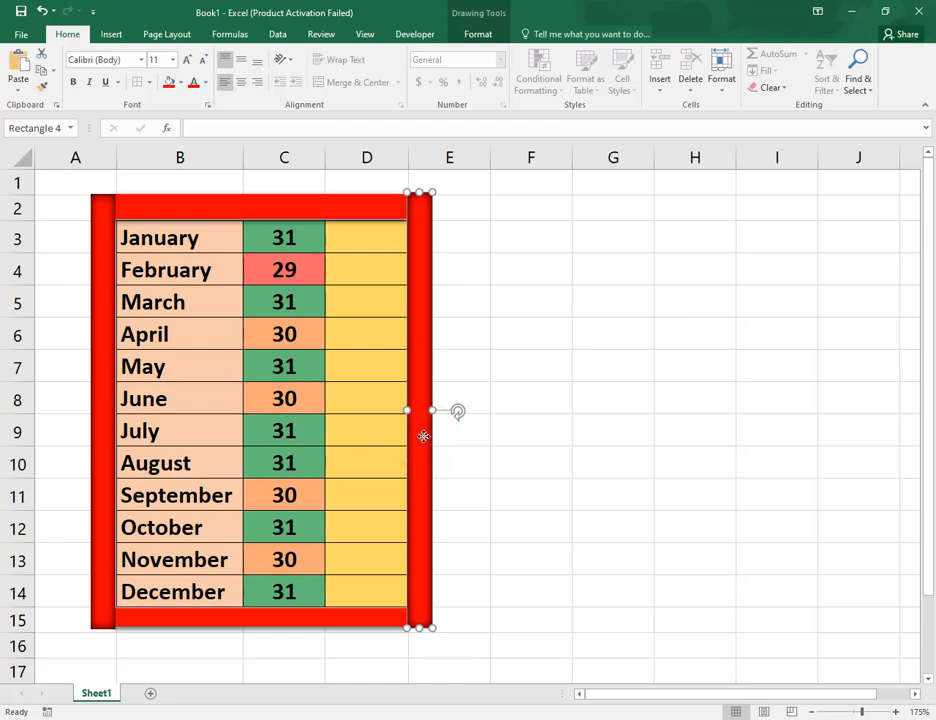
key(Delete)
click(96, 468)
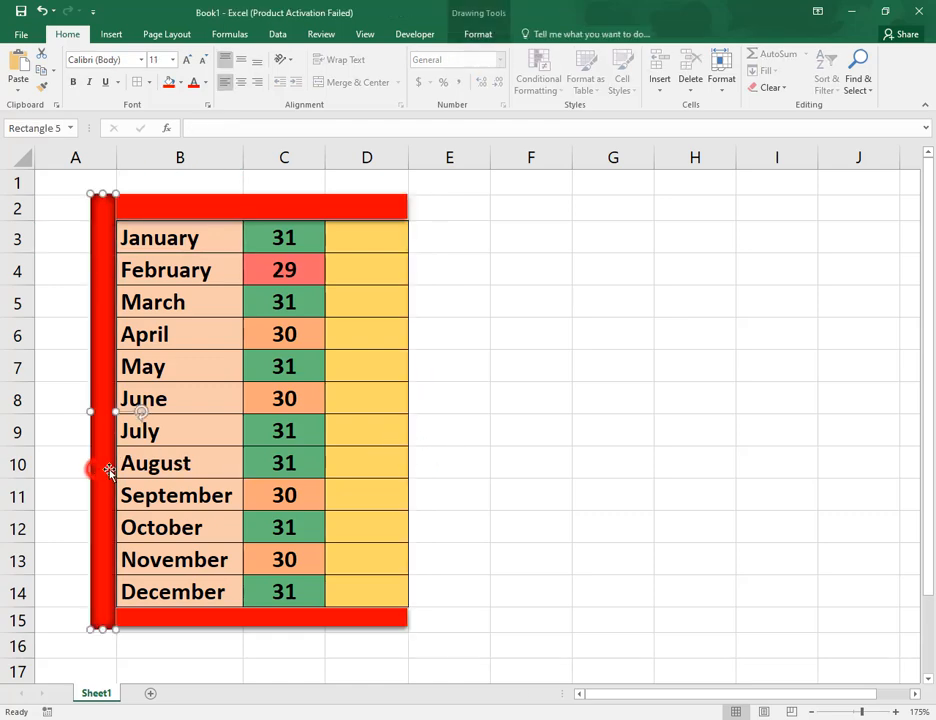
key(Delete)
click(281, 206)
click(507, 467)
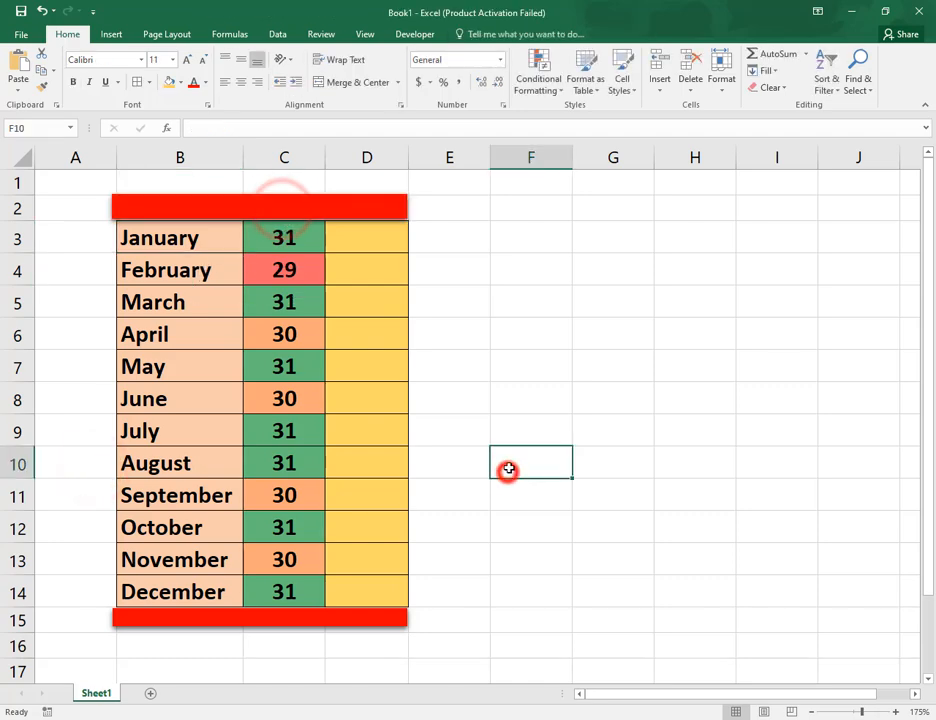
click(471, 292)
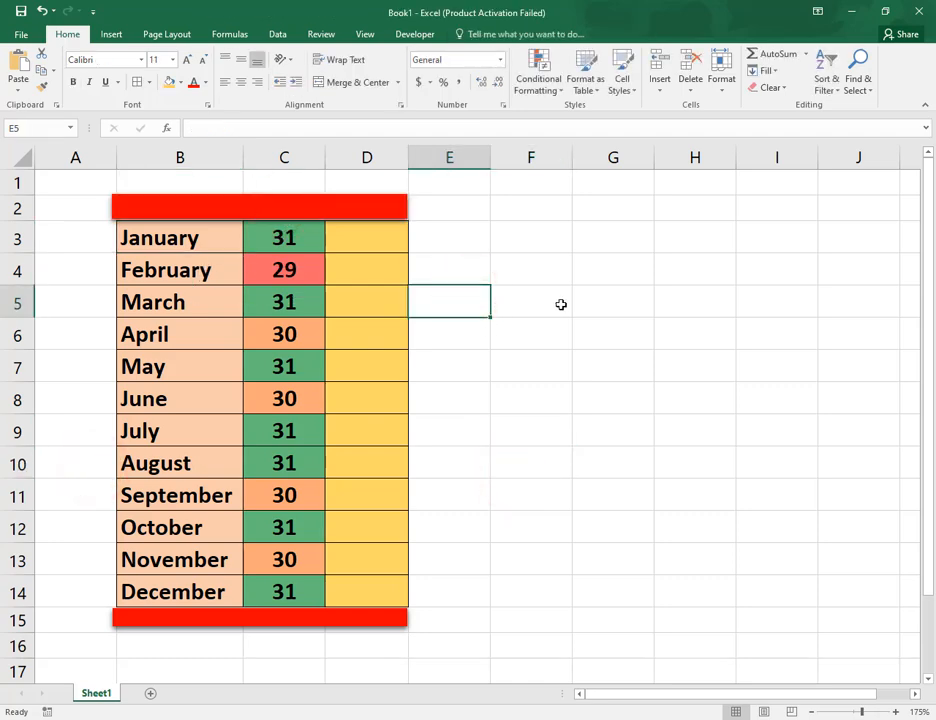
click(199, 245)
double_click(225, 245)
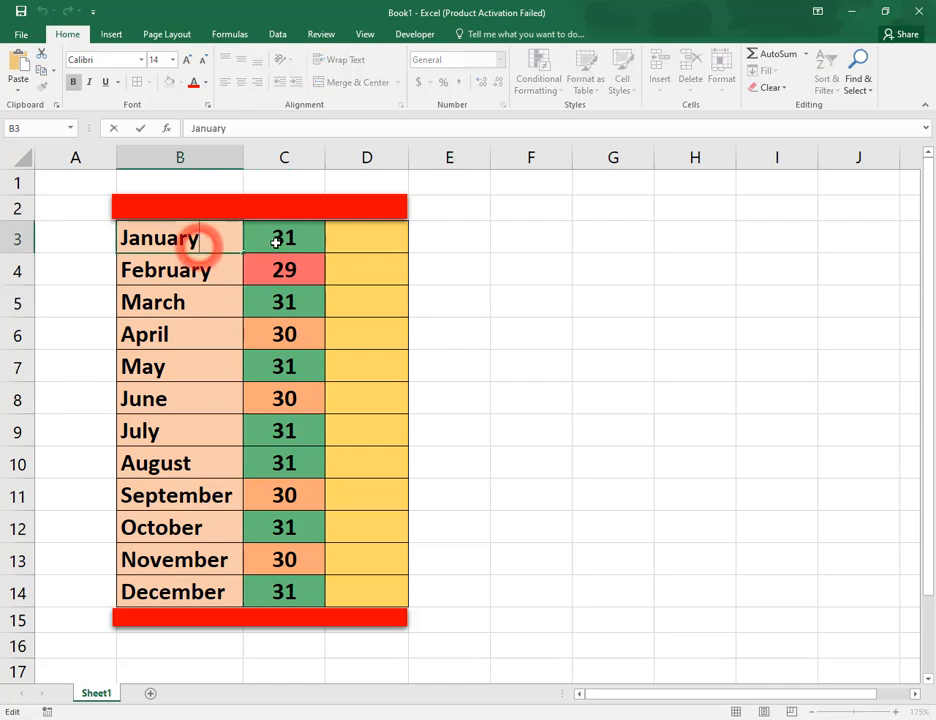
click(205, 272)
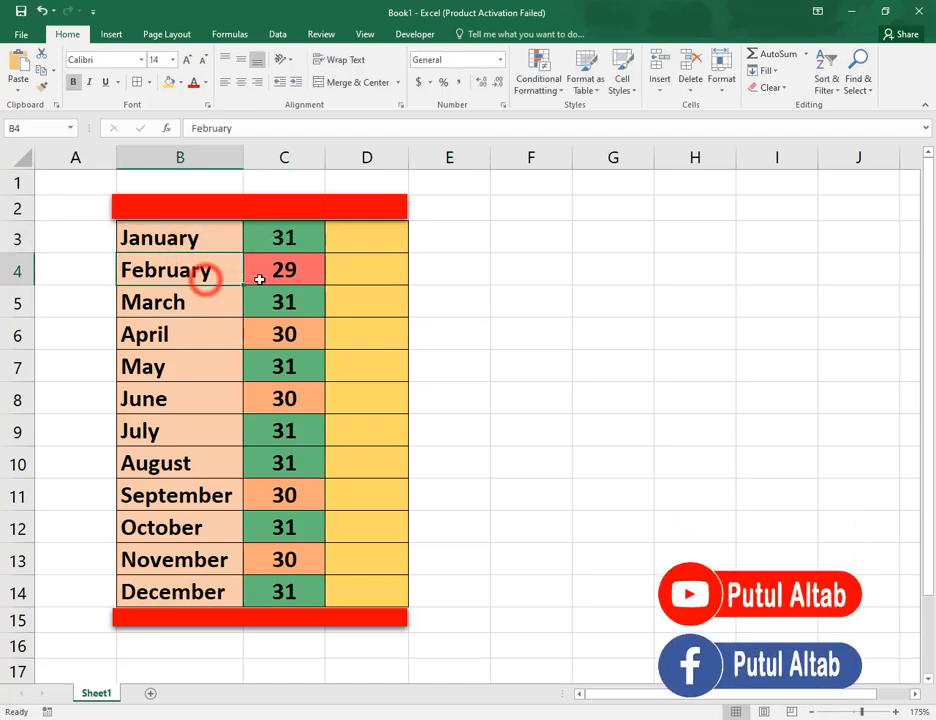
click(290, 272)
click(200, 304)
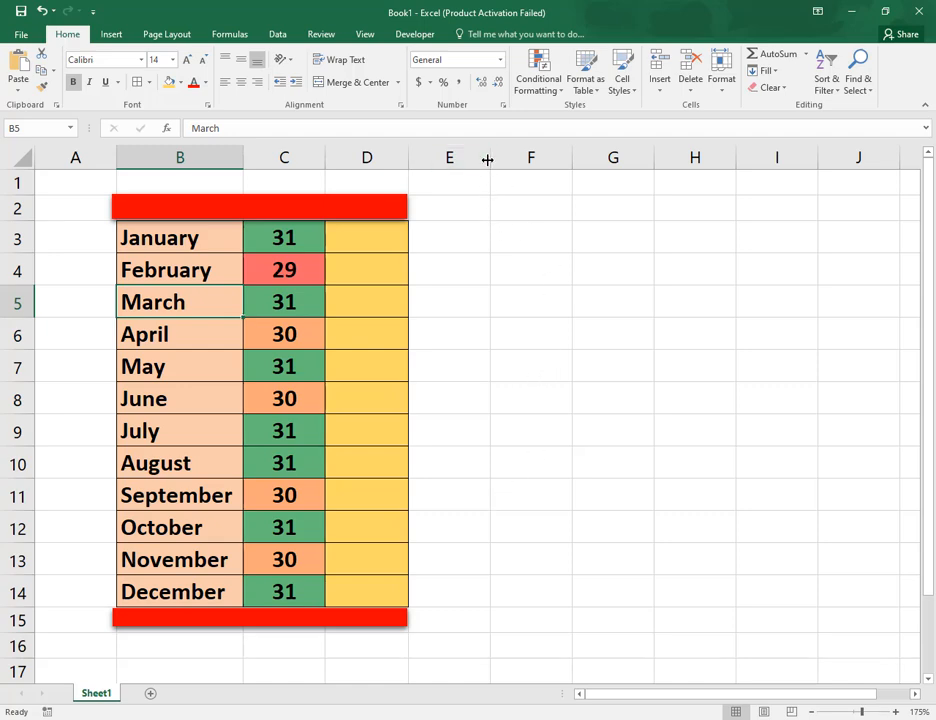
Step: Widen column E and fill E3:E14 with the month names, starting from January in E3
drag(487, 159, 545, 159)
click(483, 234)
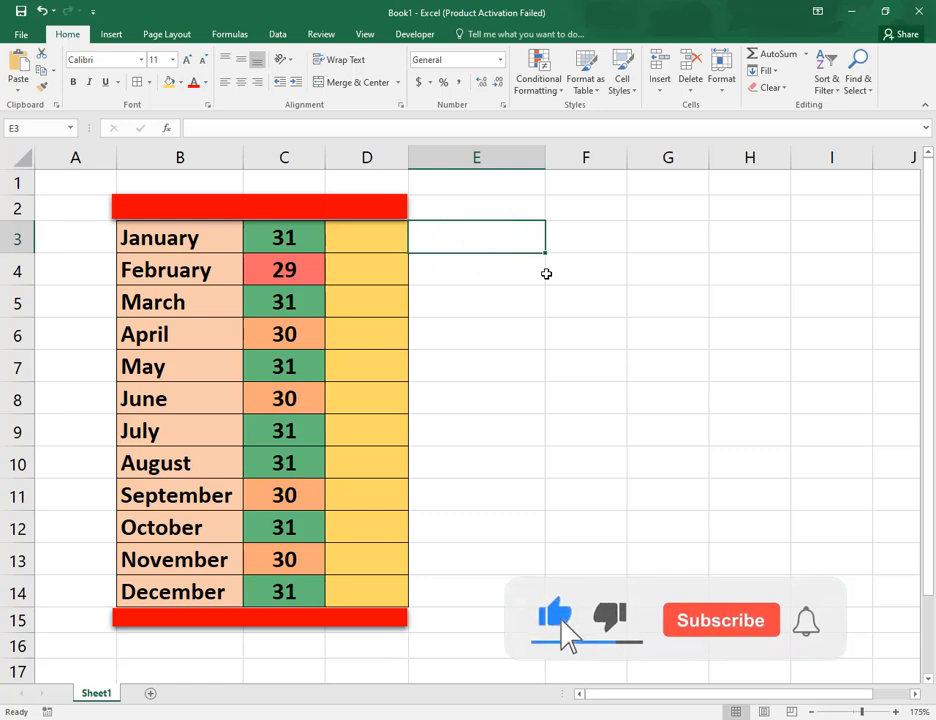
text(January)
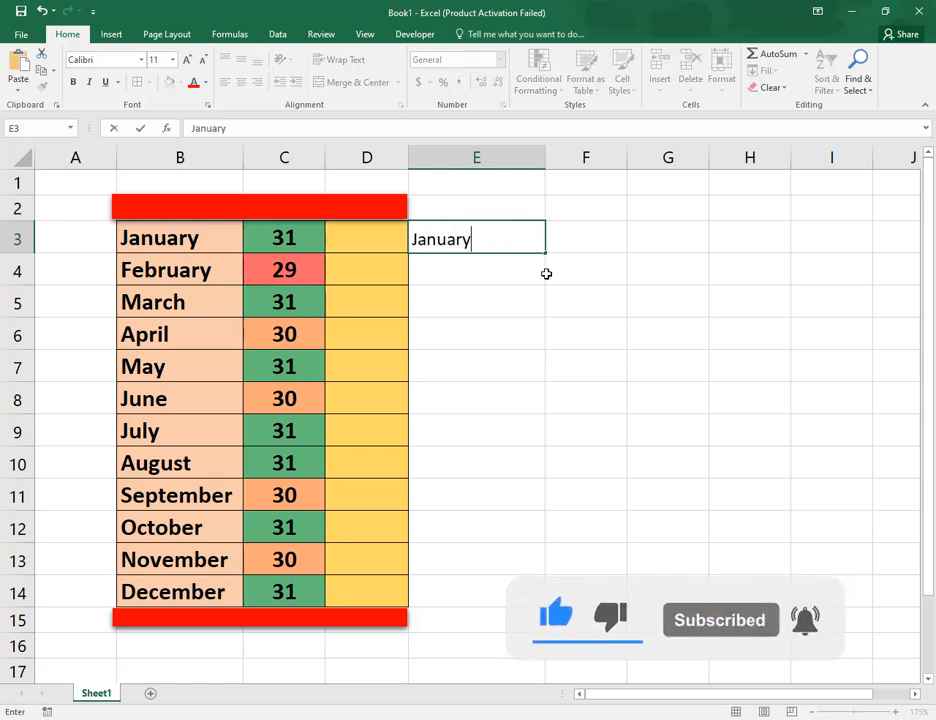
key(Return)
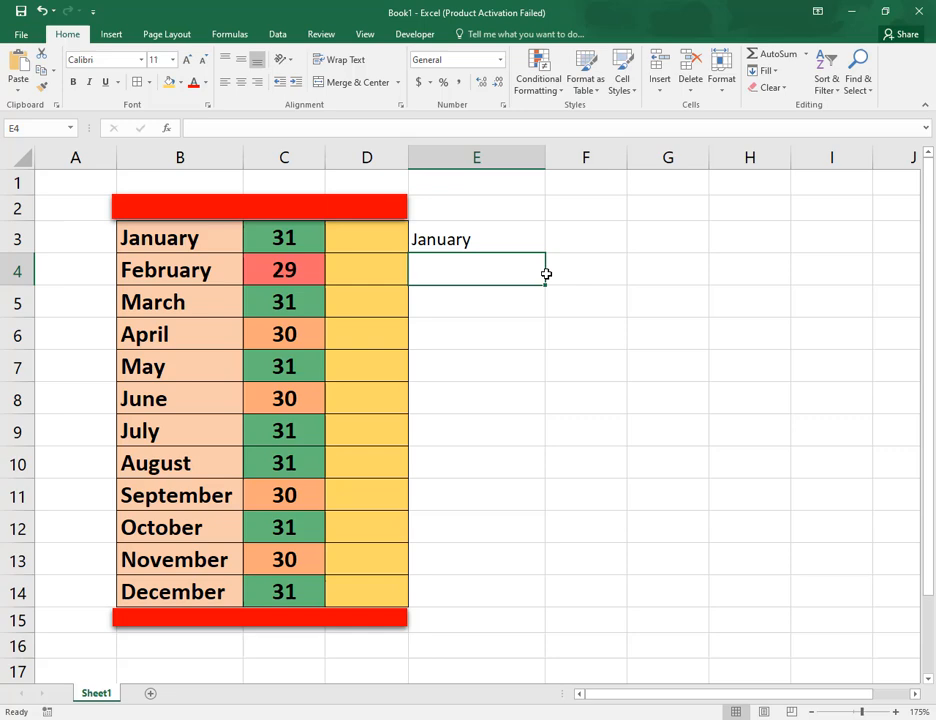
click(500, 244)
drag(546, 254, 553, 588)
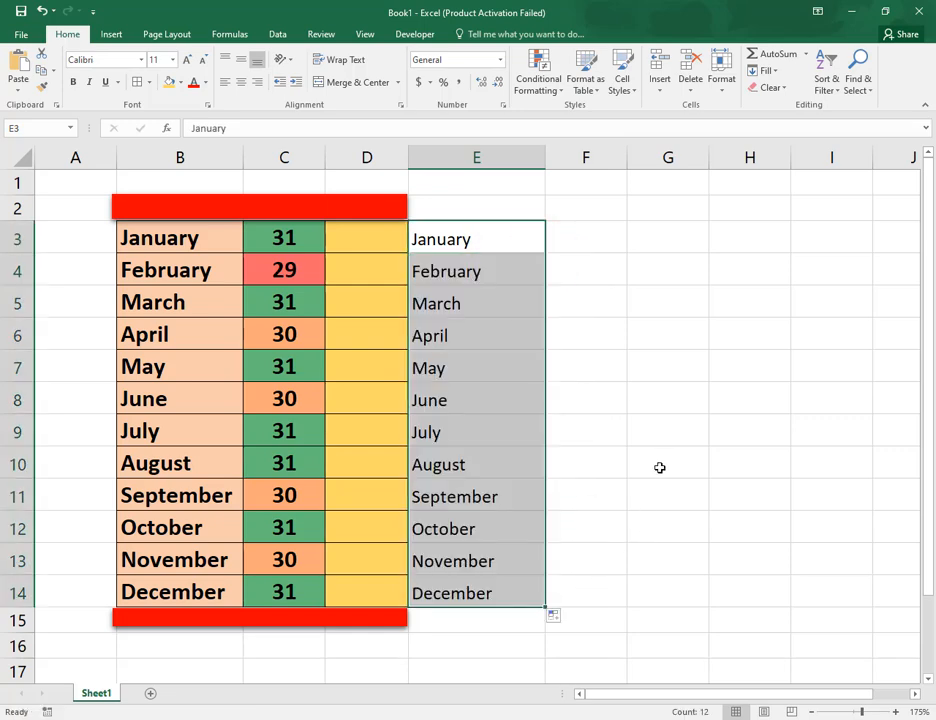
Step: Format the months in E3:E14 with borders, middle and left alignment, and a light orange fill
click(136, 84)
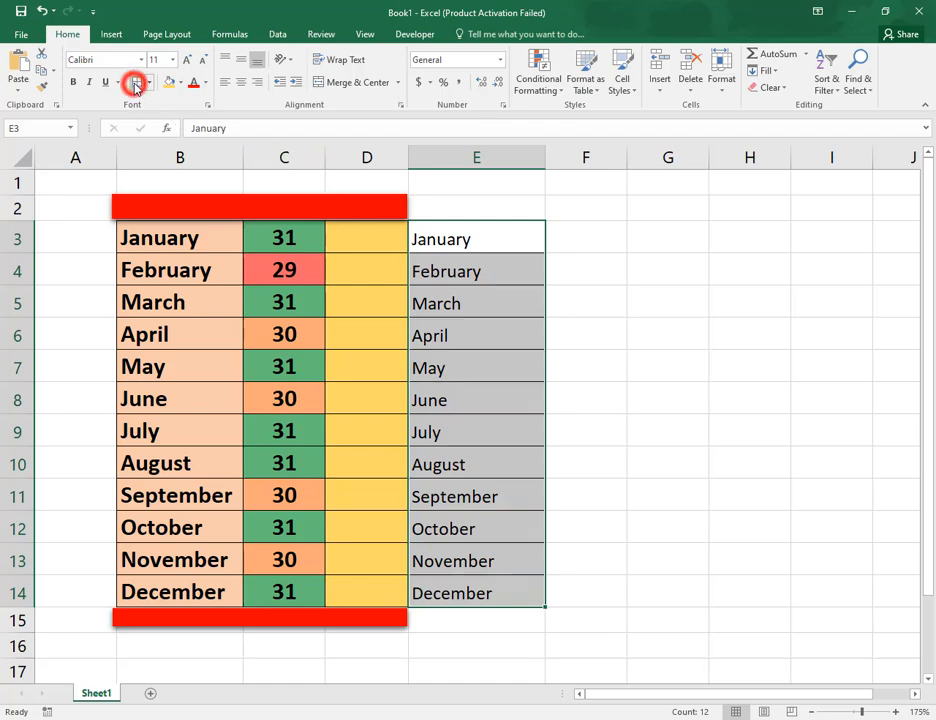
click(241, 59)
click(241, 82)
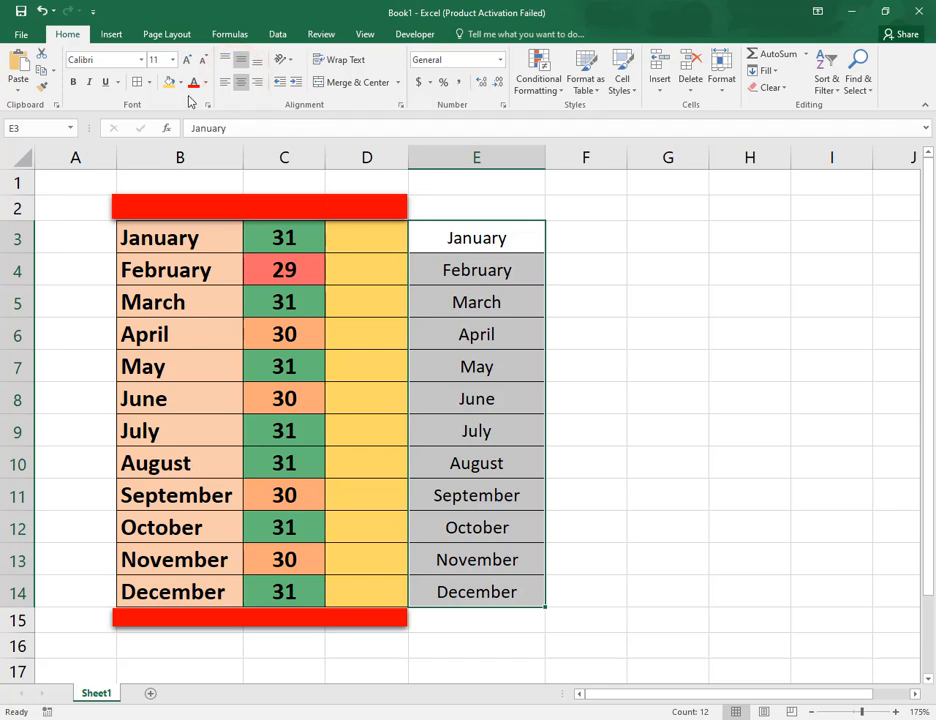
click(225, 82)
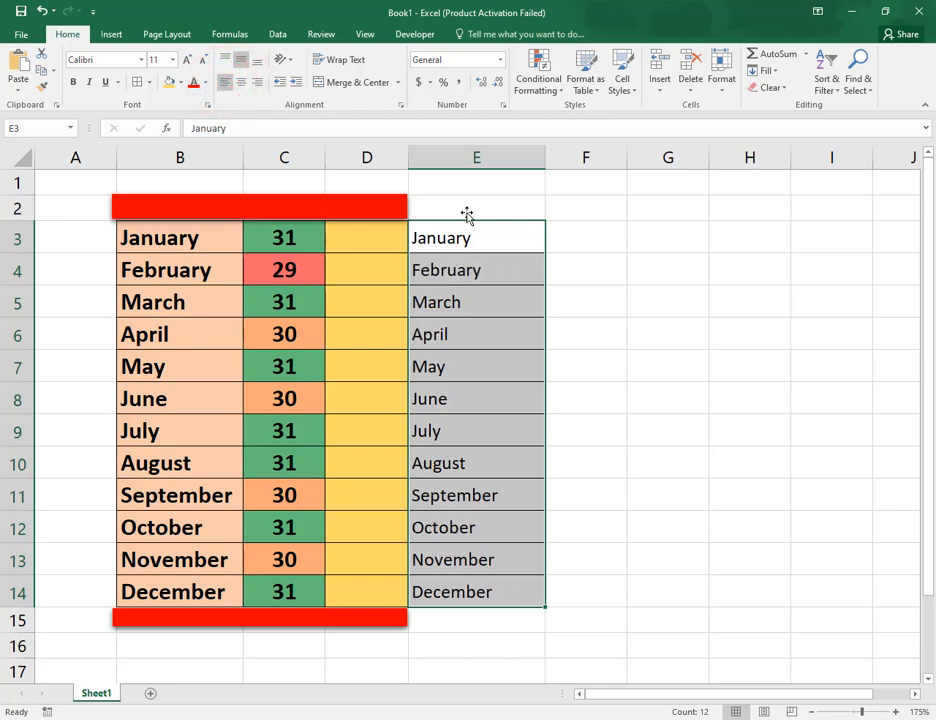
click(139, 82)
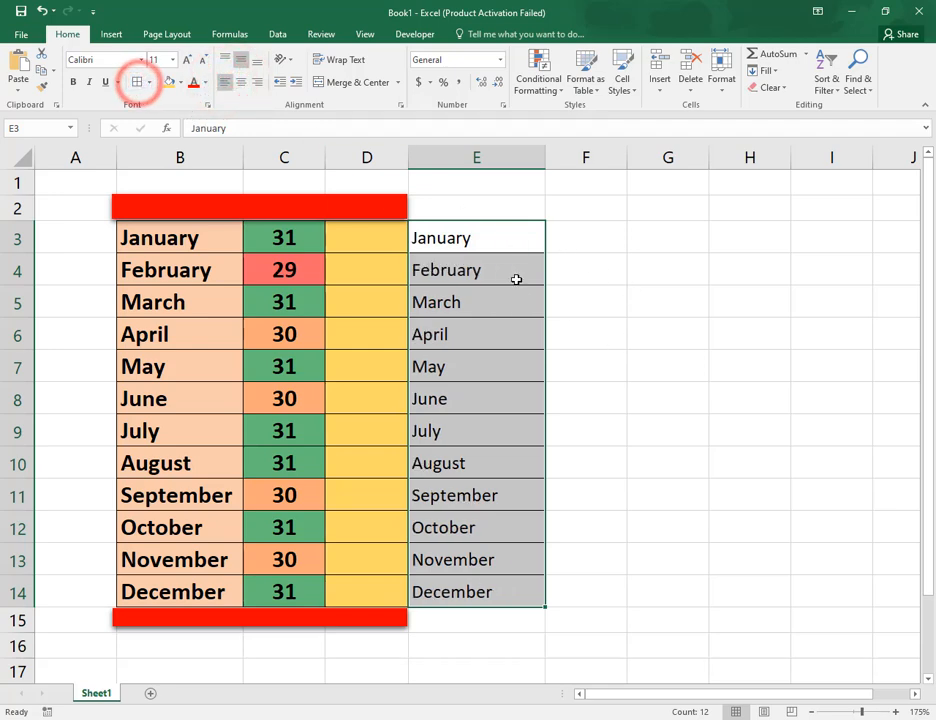
click(183, 87)
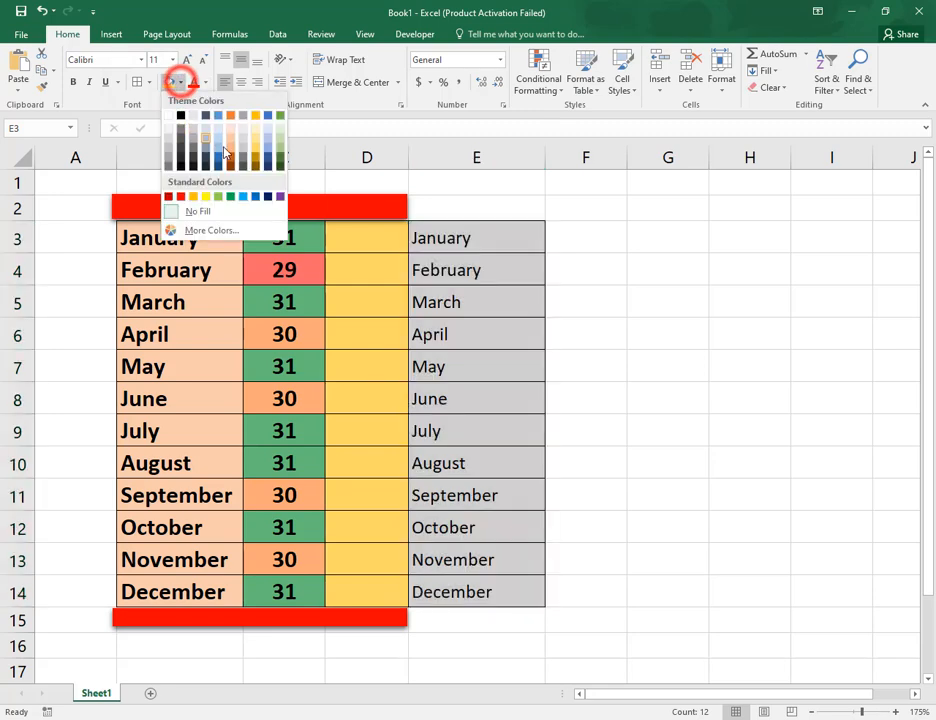
click(232, 138)
click(668, 300)
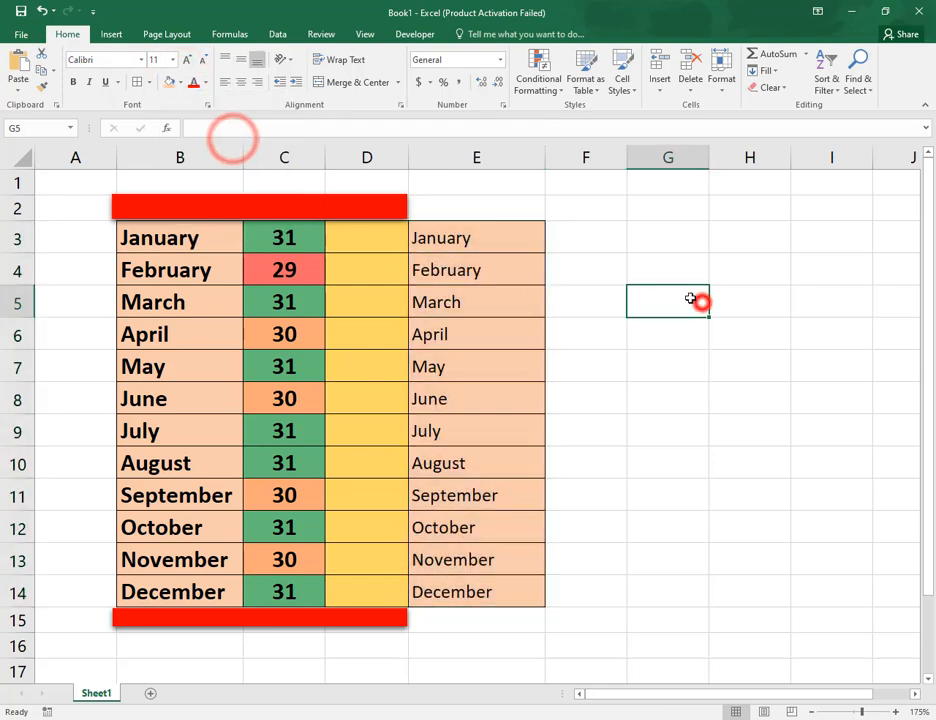
Step: Add borders and a grey fill to the empty cells F3:F14 beside the new month list
drag(560, 237, 577, 594)
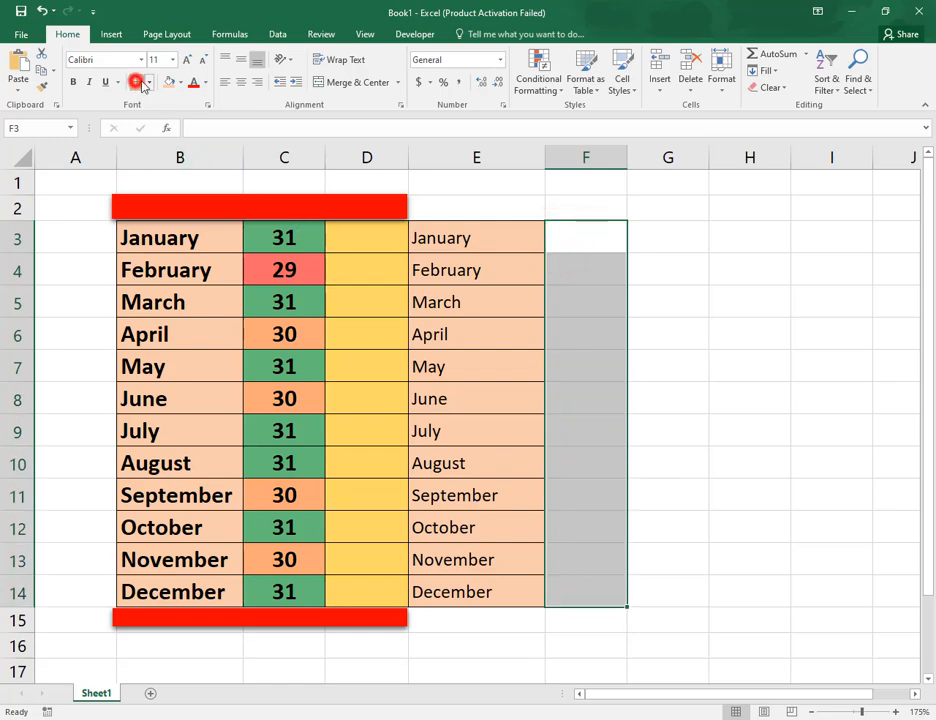
click(182, 82)
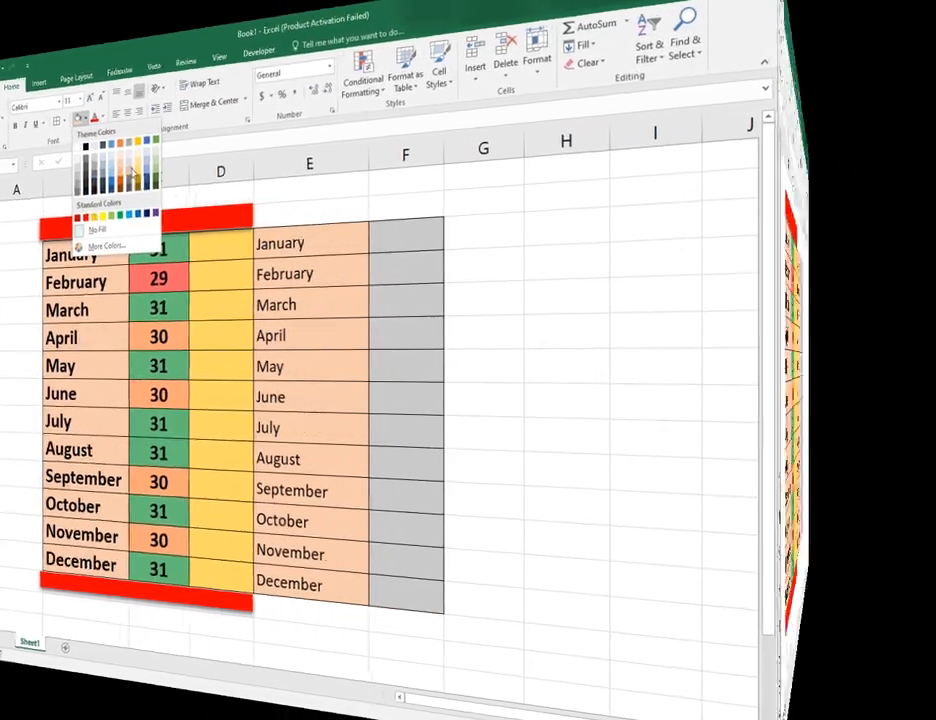
click(233, 150)
click(710, 325)
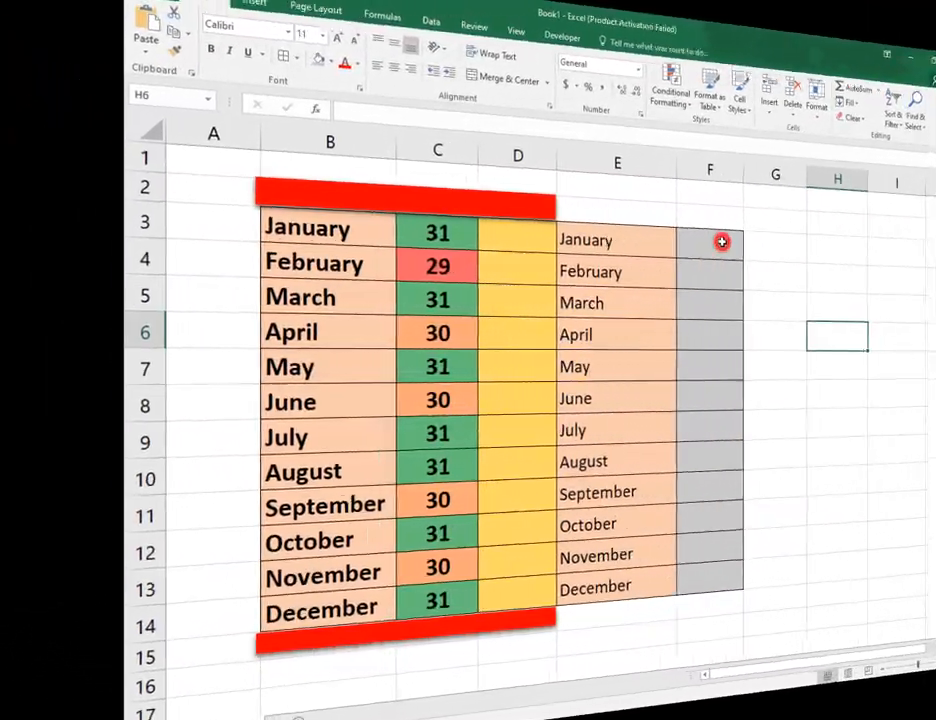
Step: Enter the formula =DAY(EOMONTH(1&B3,0)) in cell F3 for the number of days in January
click(806, 255)
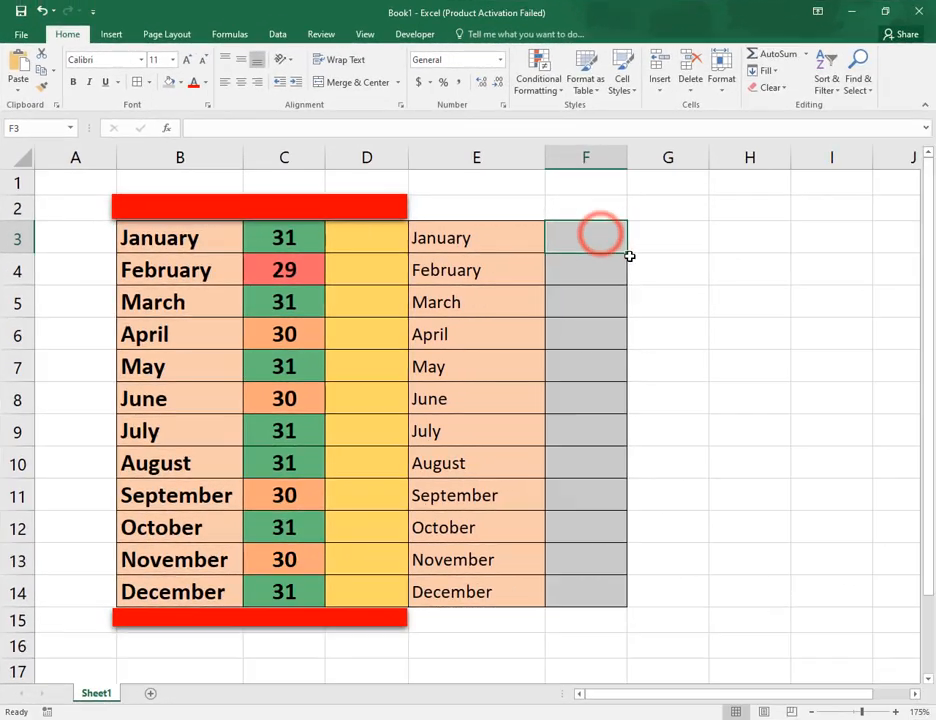
text(=)
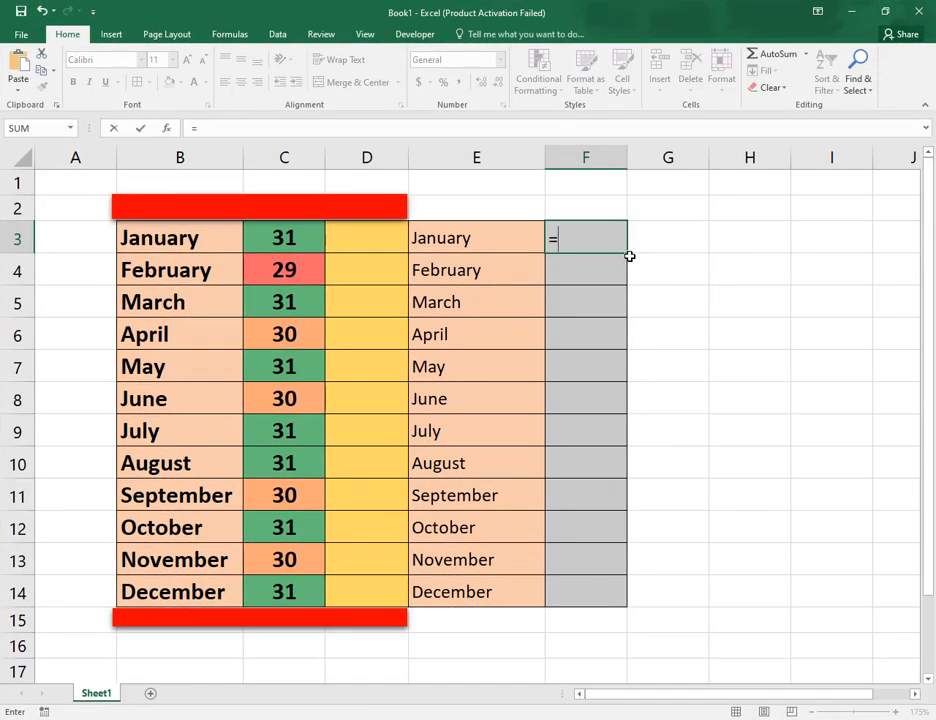
text(day)
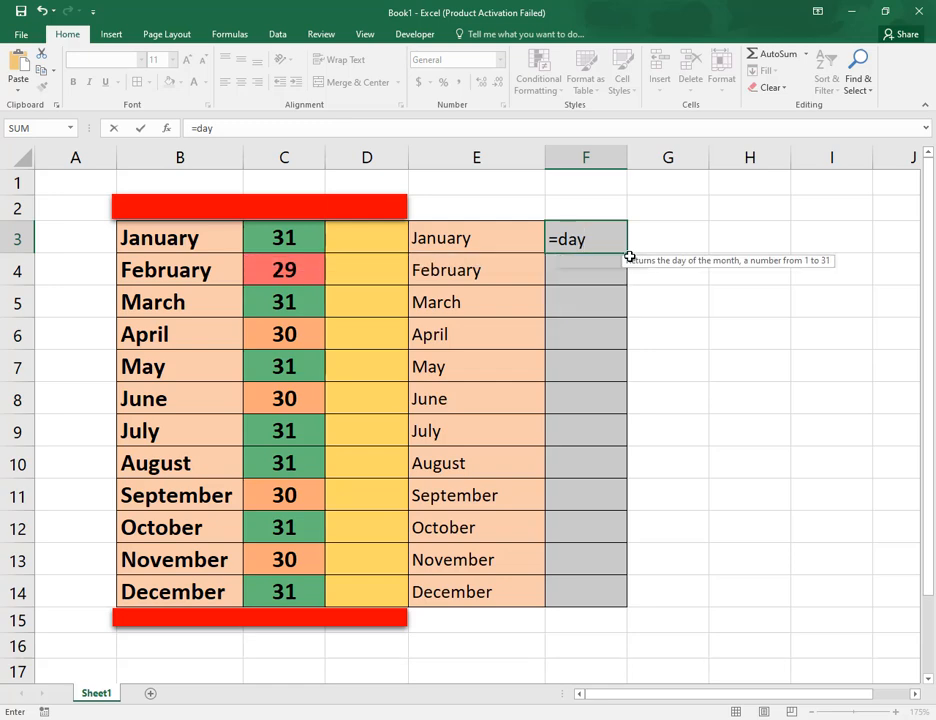
key(Tab)
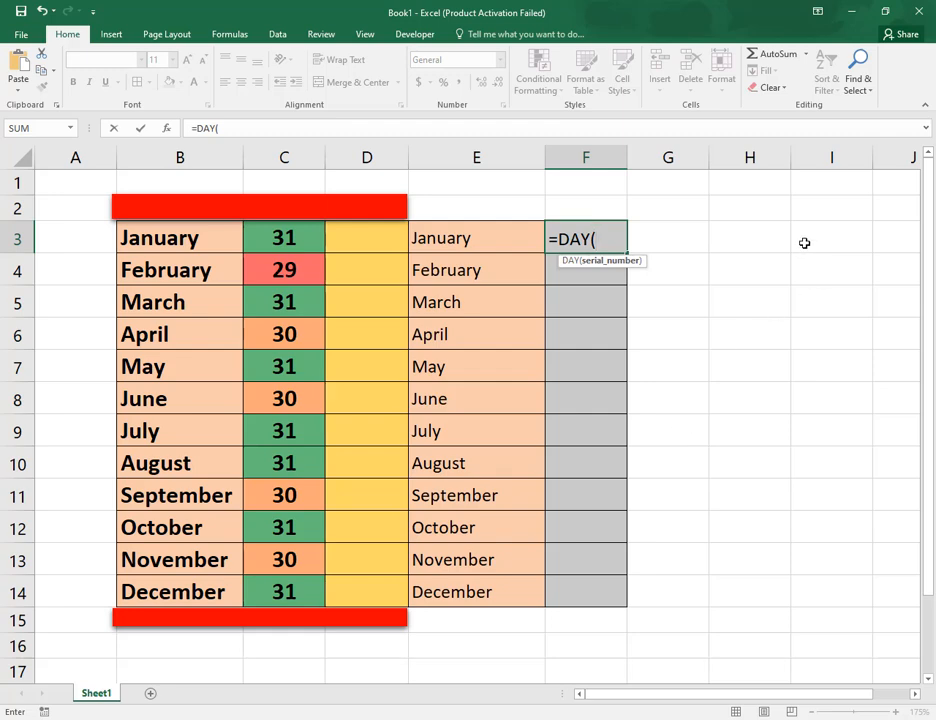
text(Eo)
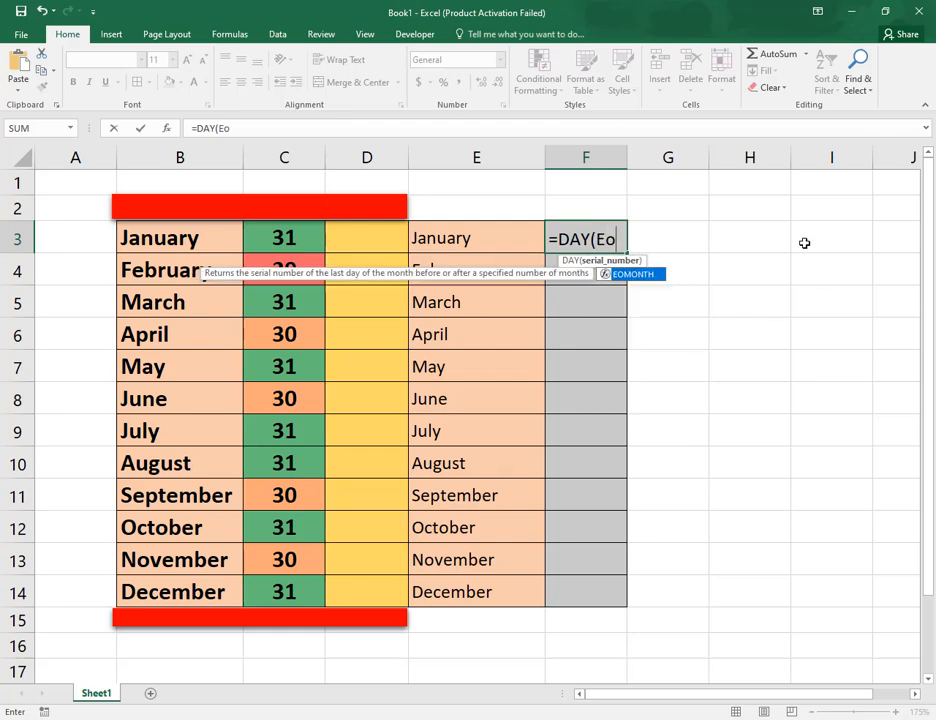
key(Tab)
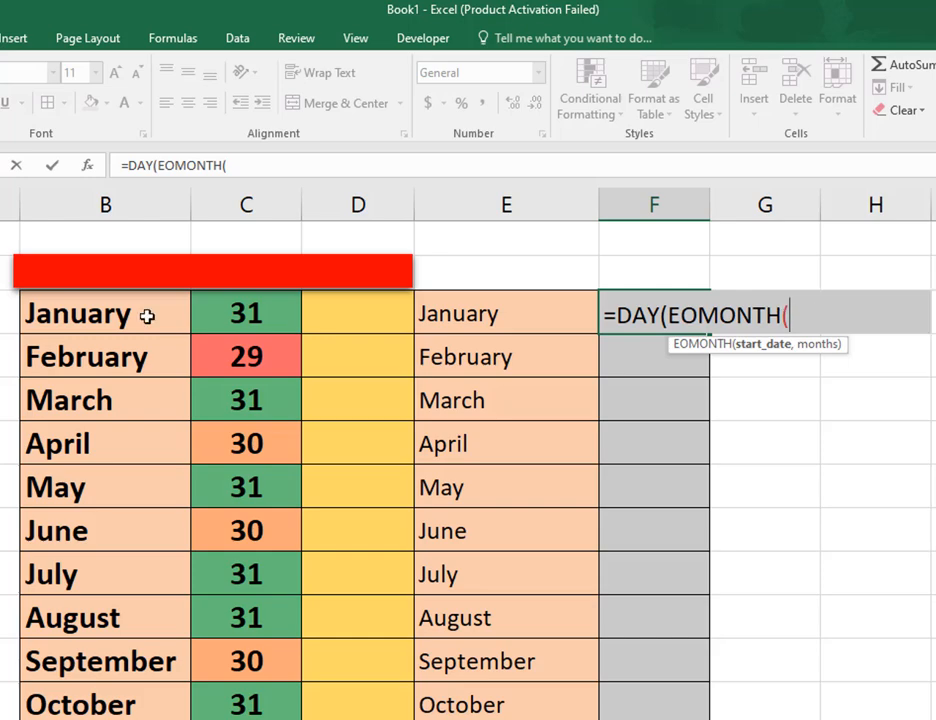
text(1&)
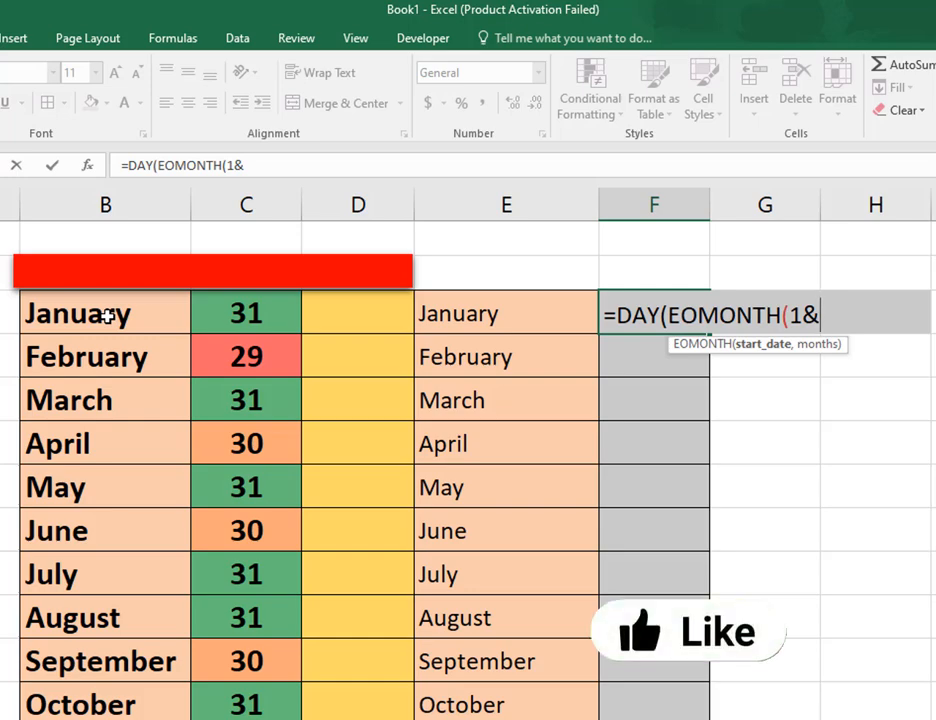
click(108, 315)
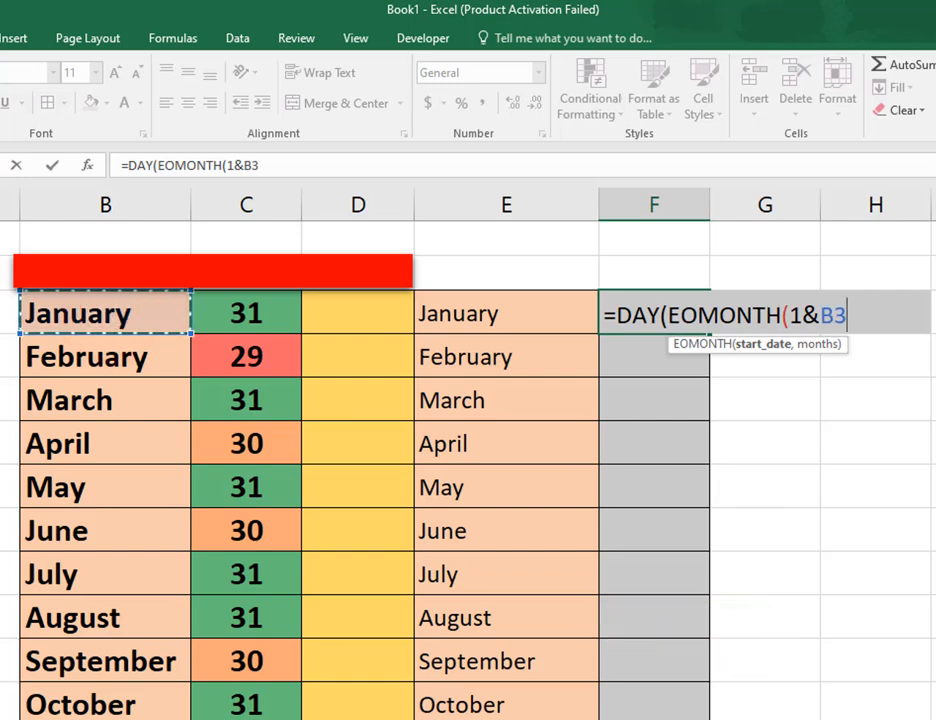
text(,)
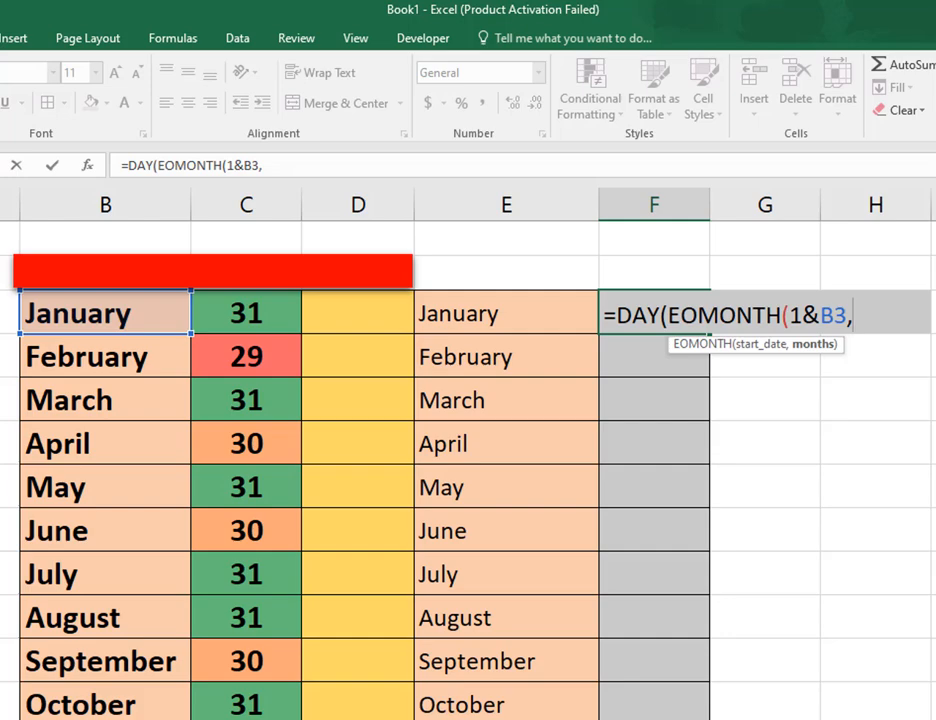
text(0)))
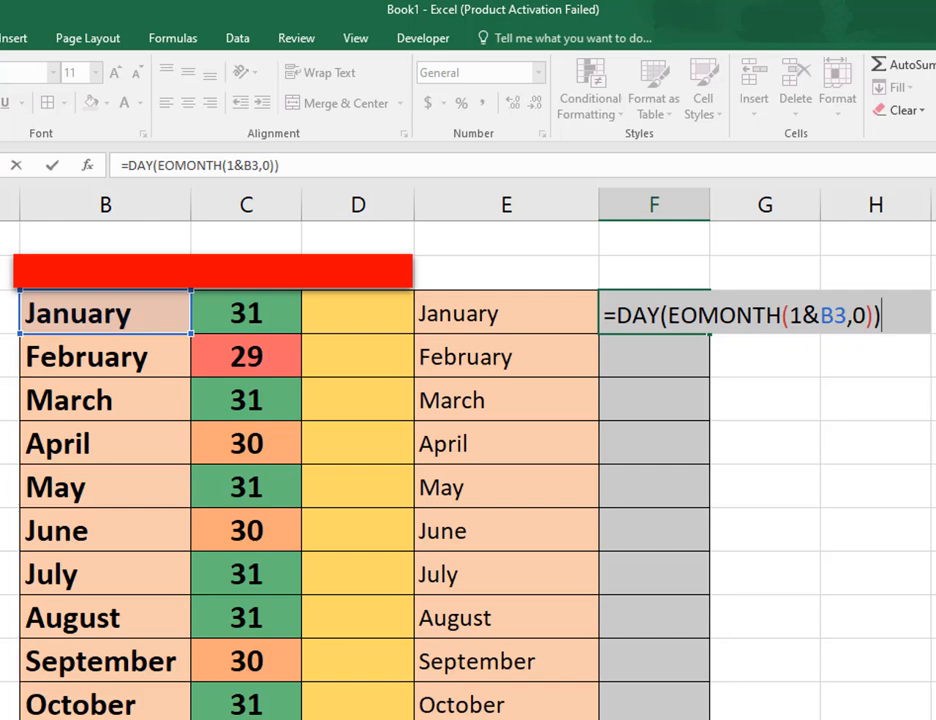
key(Return)
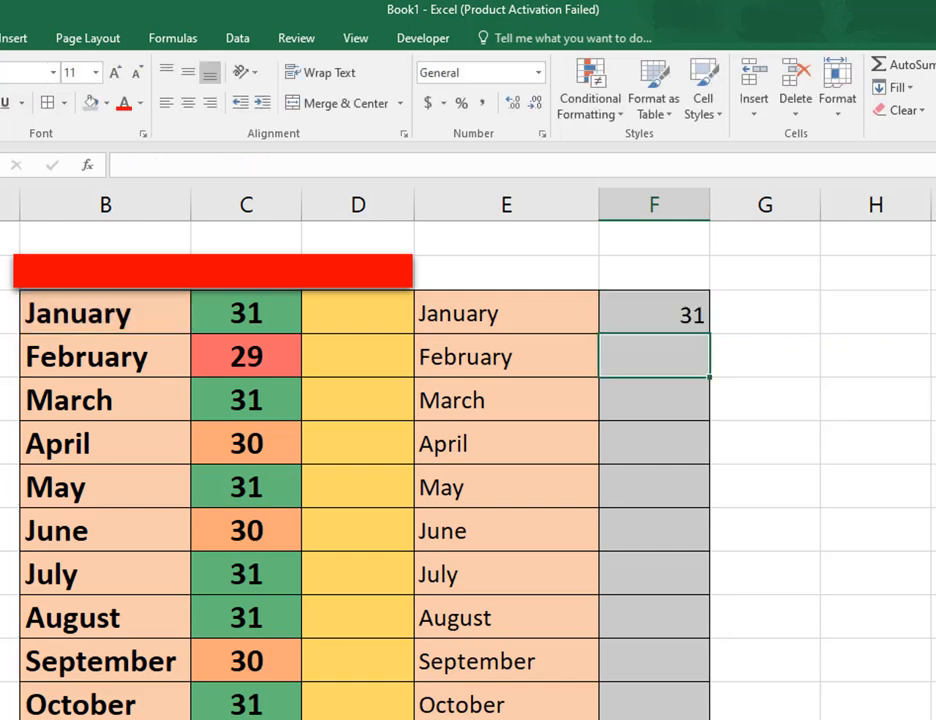
Step: Copy the F3 formula down through F14 and centre the values horizontally
click(660, 316)
drag(713, 337, 712, 719)
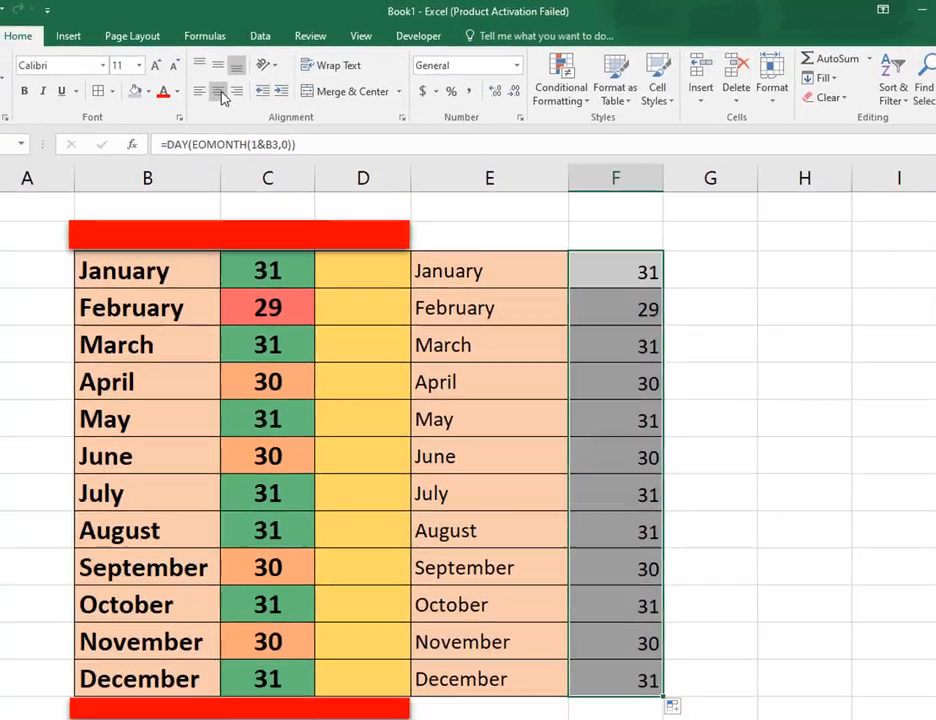
click(187, 103)
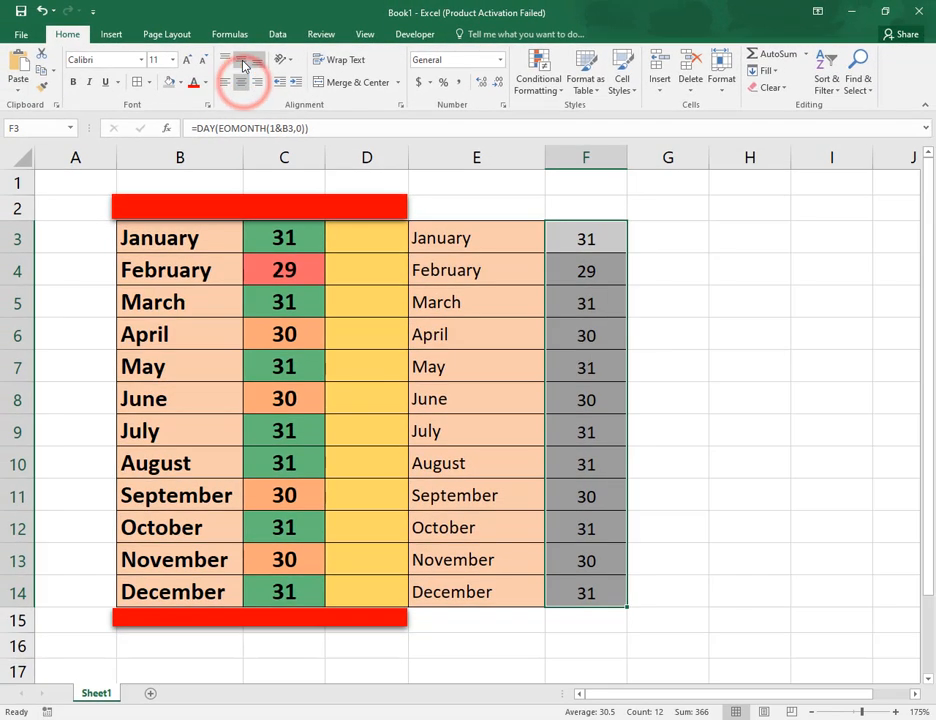
click(700, 323)
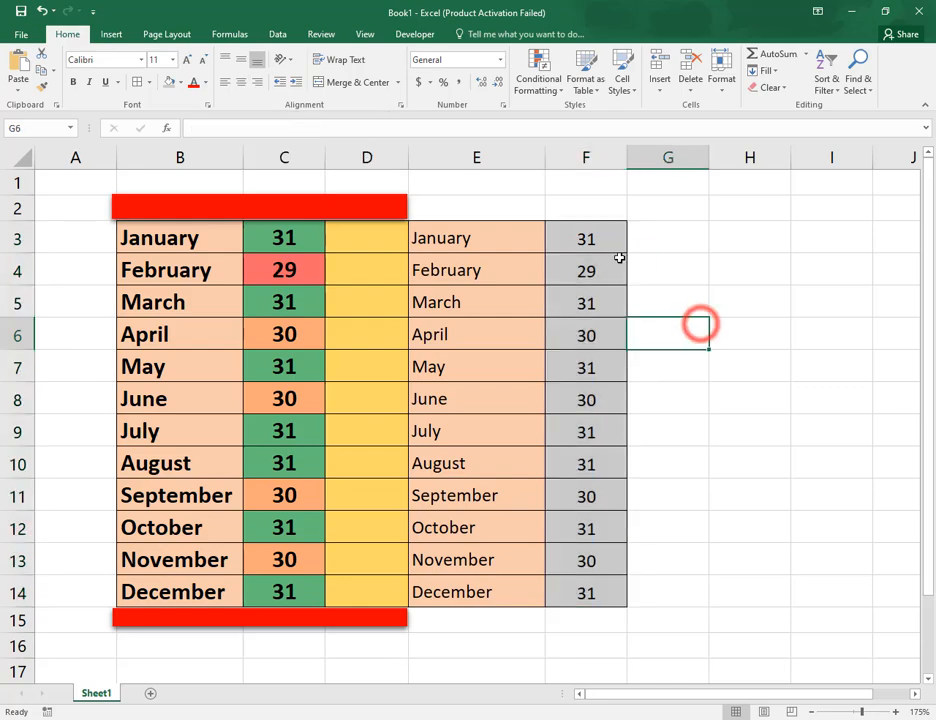
Step: Change the fill of the day counts in F3:F14 to the lightest orange
drag(608, 238, 595, 600)
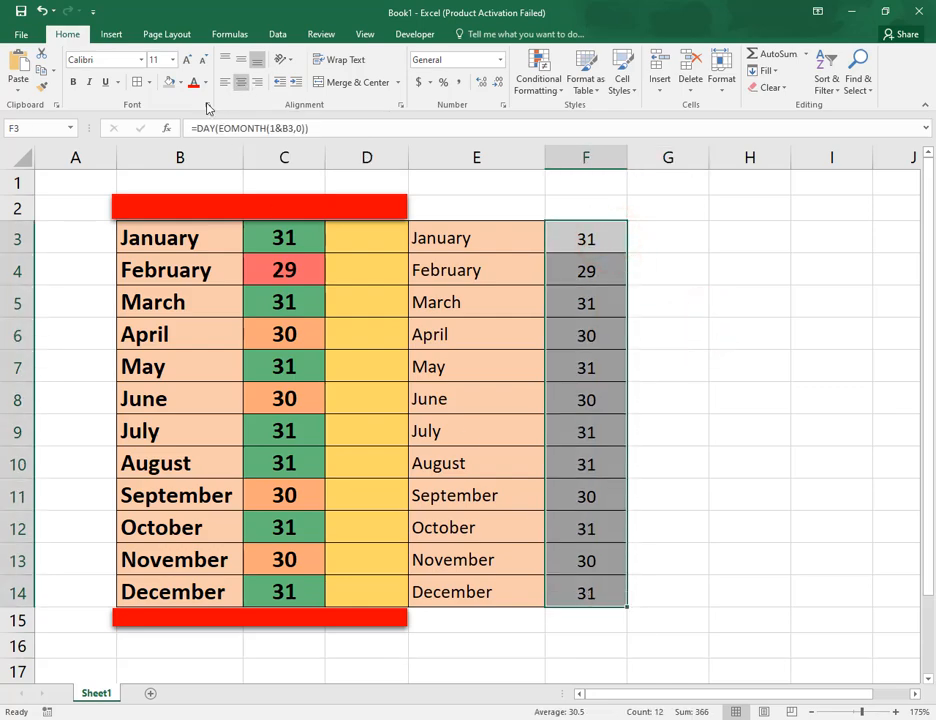
click(180, 82)
click(233, 140)
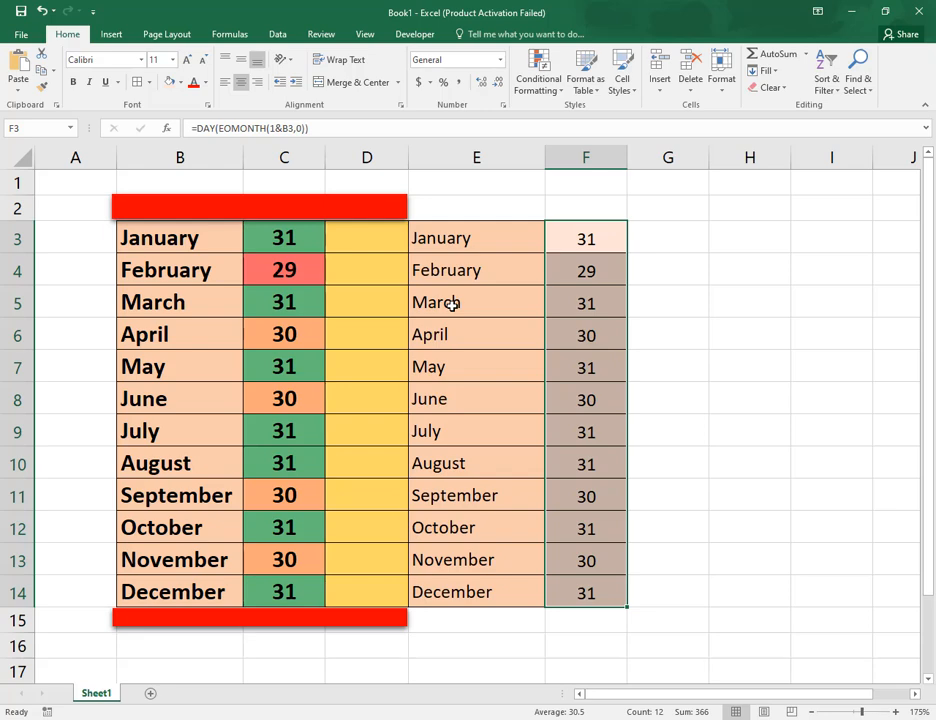
click(329, 204)
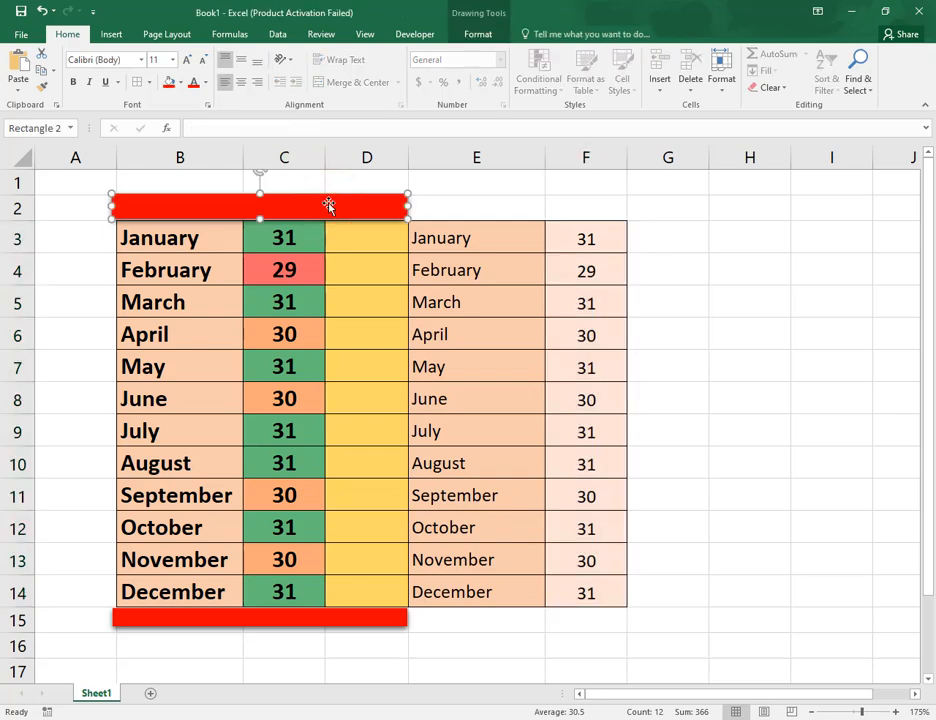
click(752, 341)
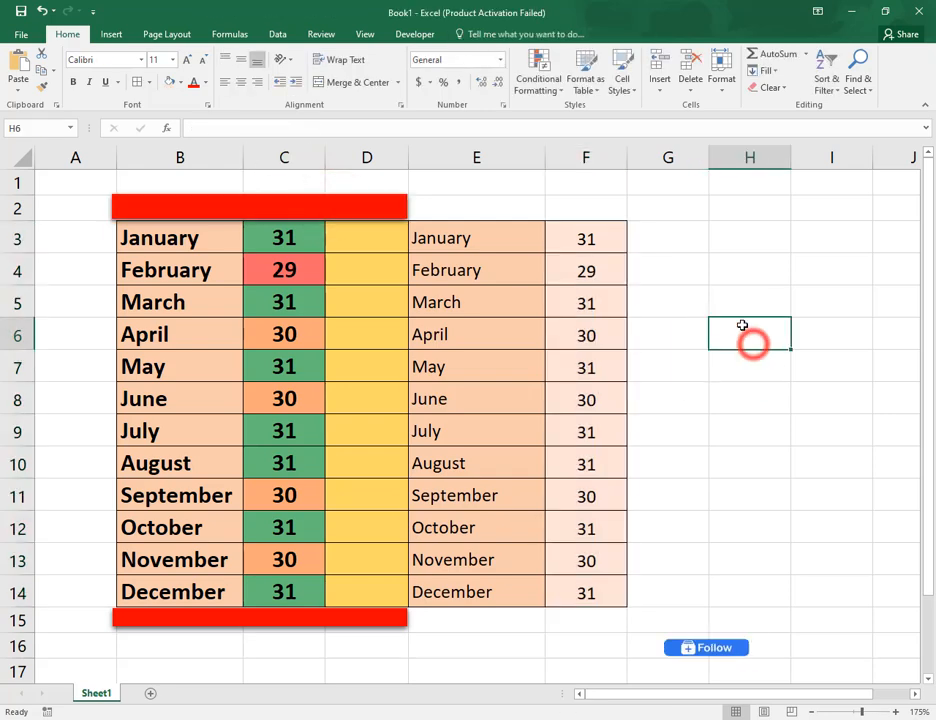
Step: Draw a rectangle about 1.77 by 0.2 inches in row 2, spanning columns E and F above the new list
click(113, 36)
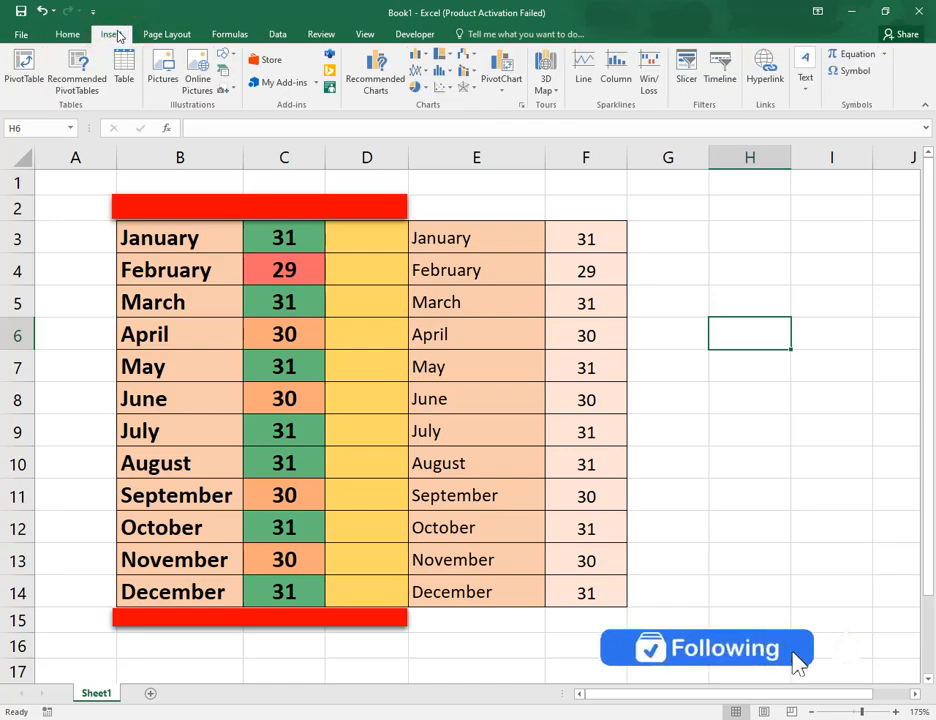
click(226, 51)
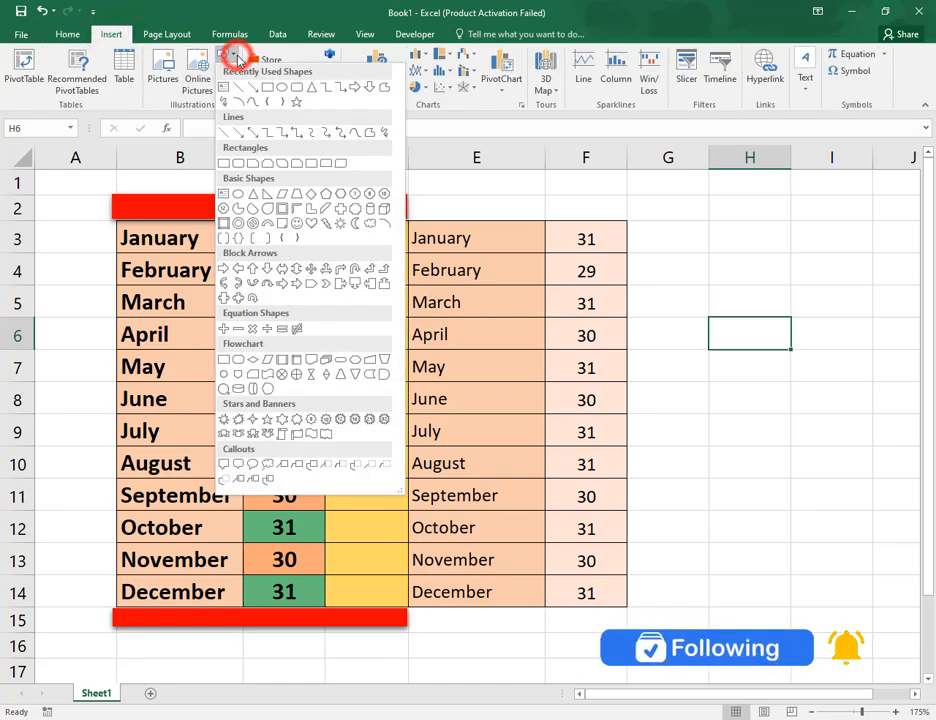
click(267, 88)
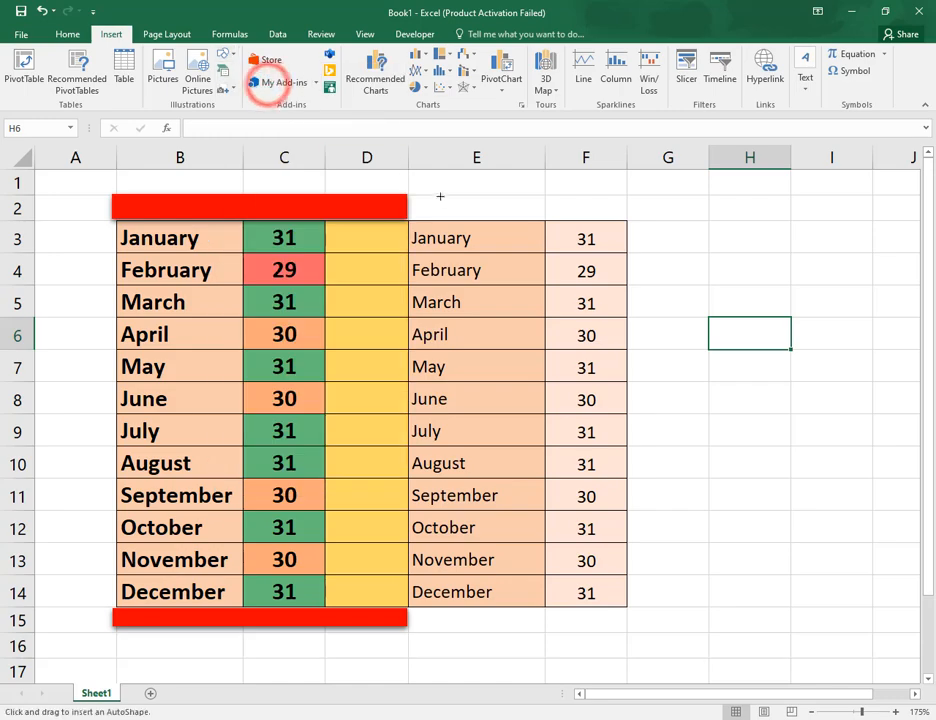
mouse_move(411, 197)
mouse_down()
mouse_move(512, 226)
mouse_move(630, 218)
mouse_up()
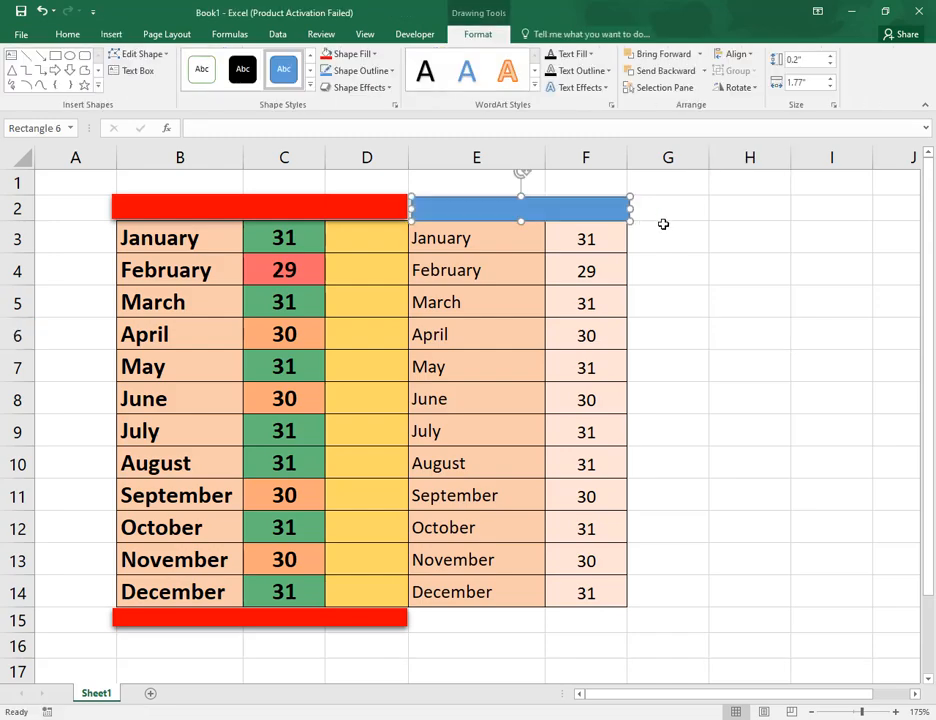
click(361, 88)
mouse_move(405, 118)
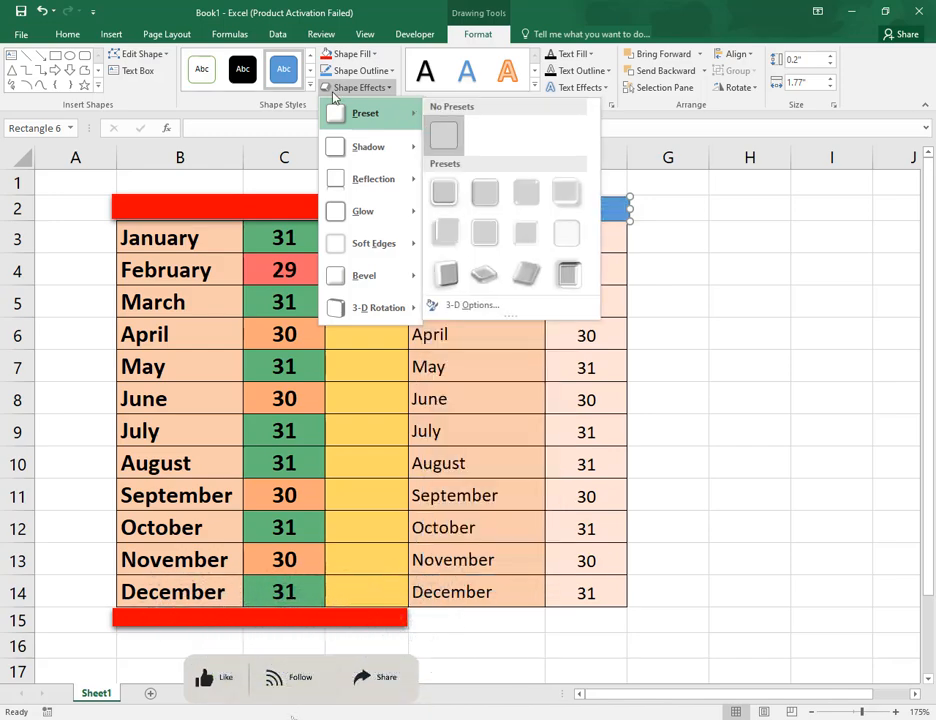
click(718, 289)
Step: Move the blue rectangle to row 15 directly below the new month list and apply a centred outer shadow
drag(556, 209, 555, 618)
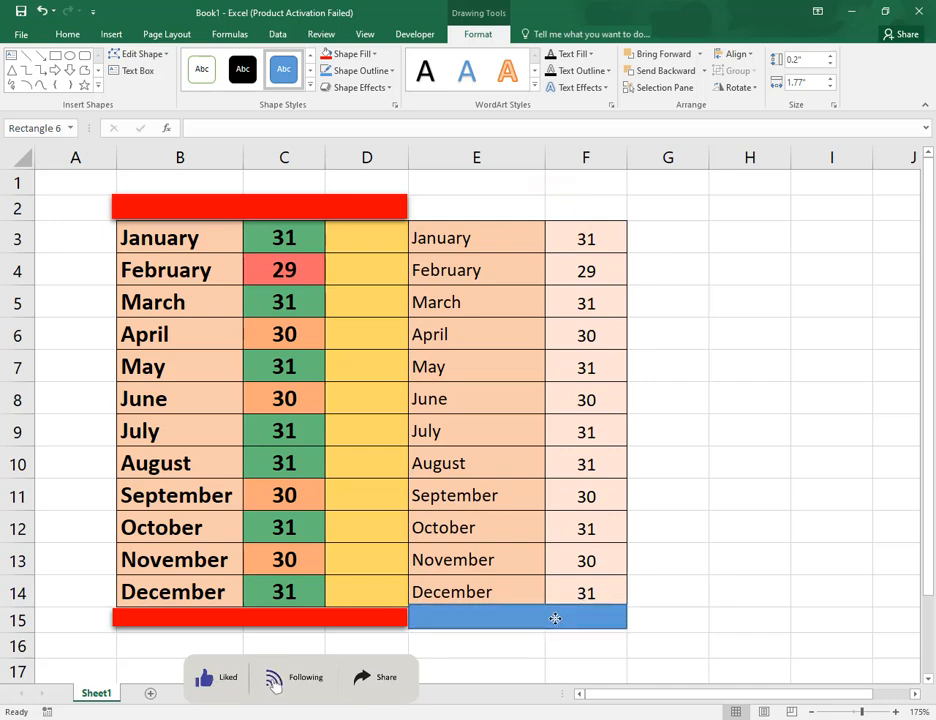
click(352, 88)
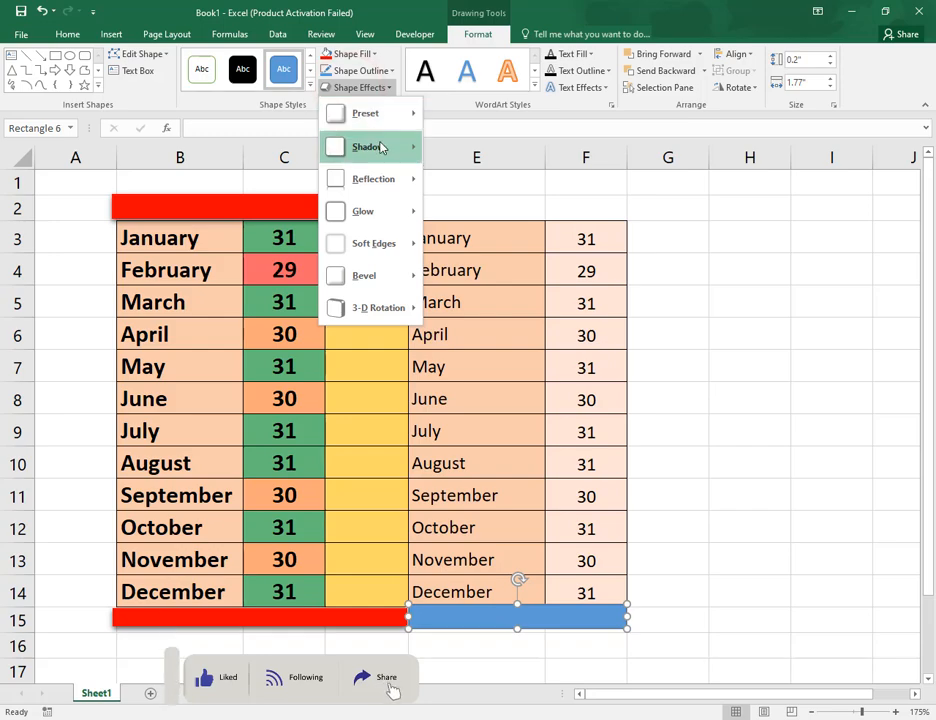
mouse_move(383, 147)
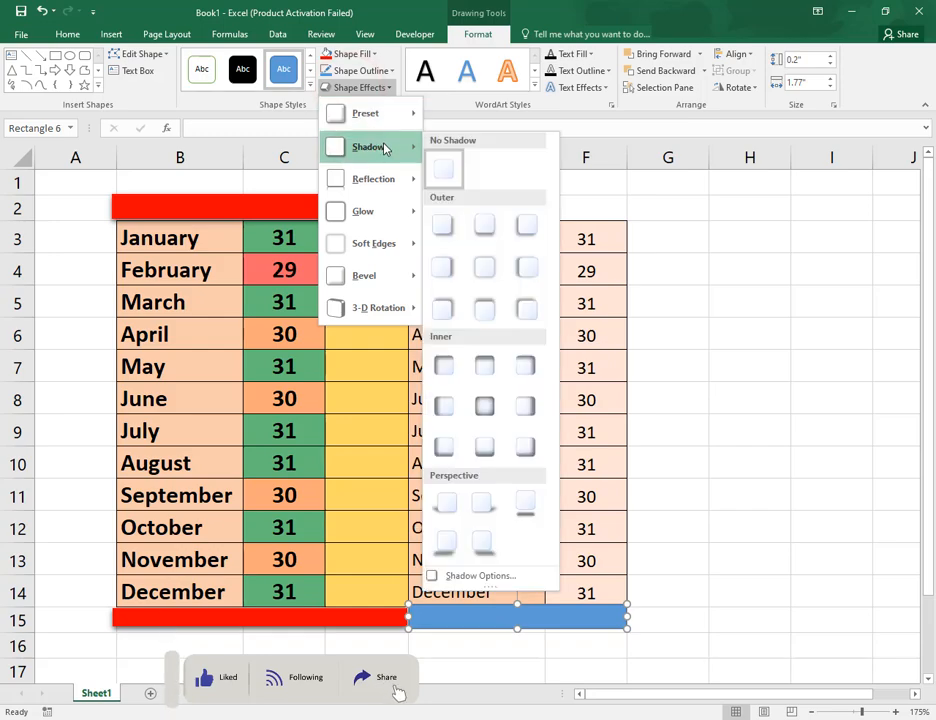
click(488, 275)
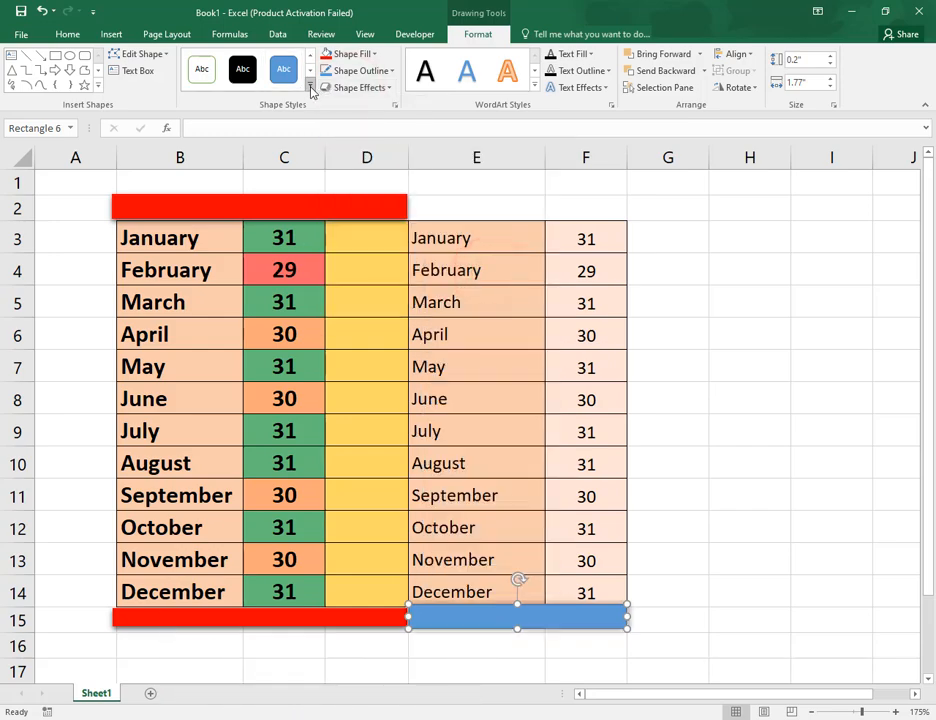
Step: Apply the orange gradient theme style to the rectangle below the new month list
click(311, 87)
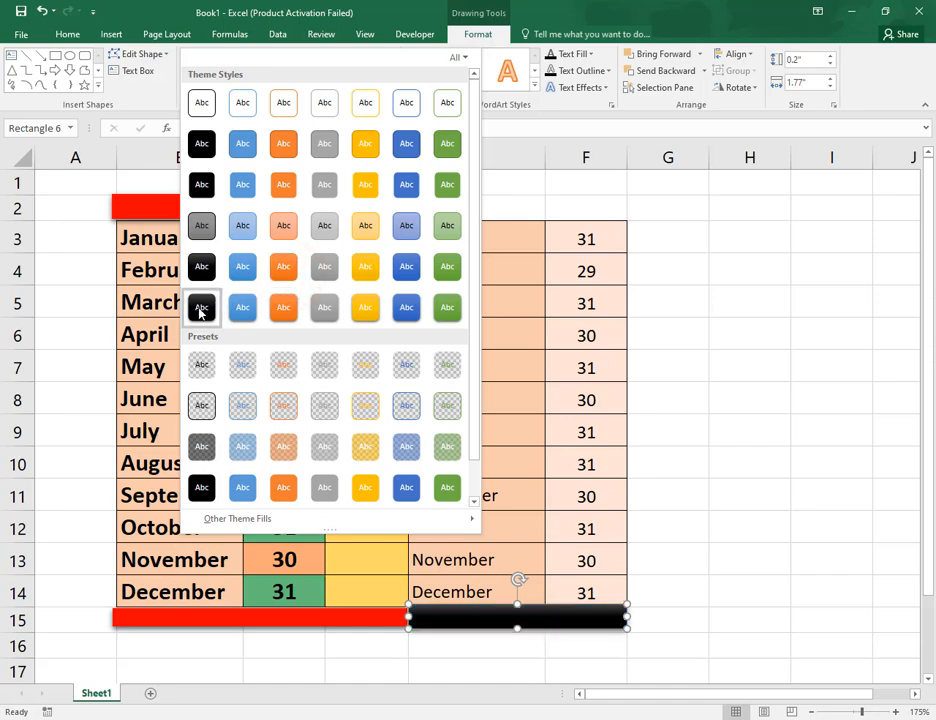
click(276, 272)
click(719, 378)
Step: Copy the orange bar from row 15 and place the duplicate in row 2 above the new month list
click(575, 622)
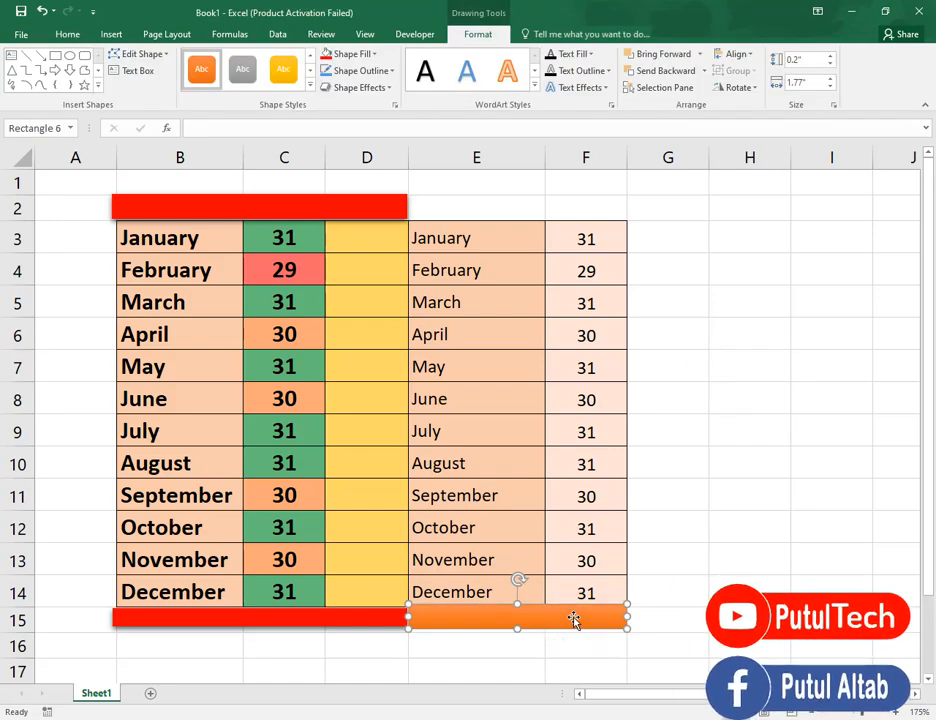
drag(575, 622, 563, 224)
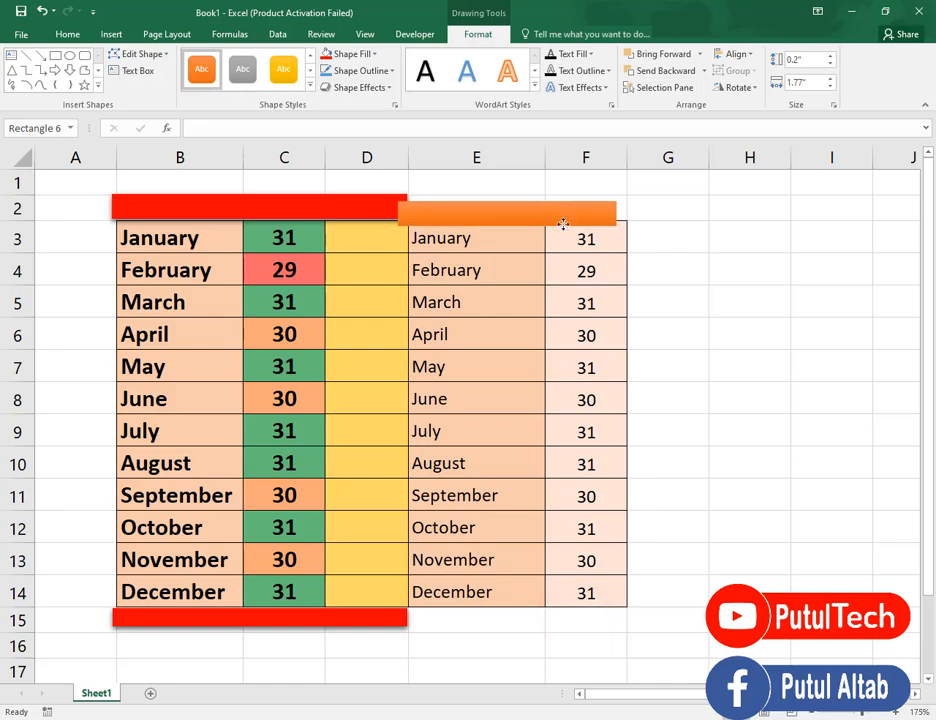
key(Escape)
click(487, 207)
key(ctrl+v)
click(726, 320)
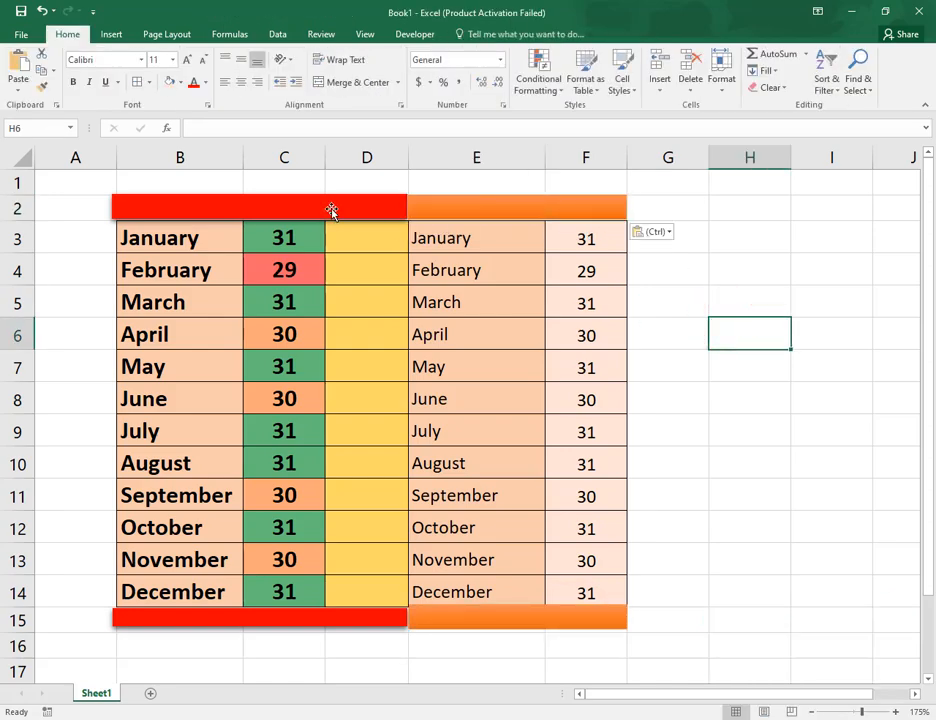
Step: Apply the blue gradient theme style to the orange bar in row 2 above the new month list
double_click(581, 207)
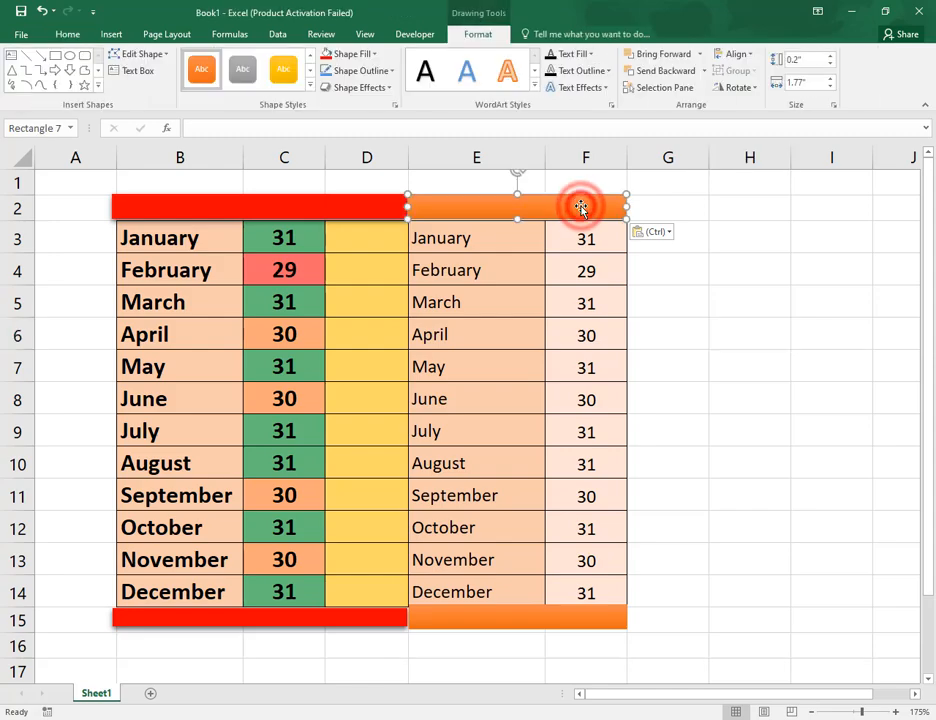
click(390, 72)
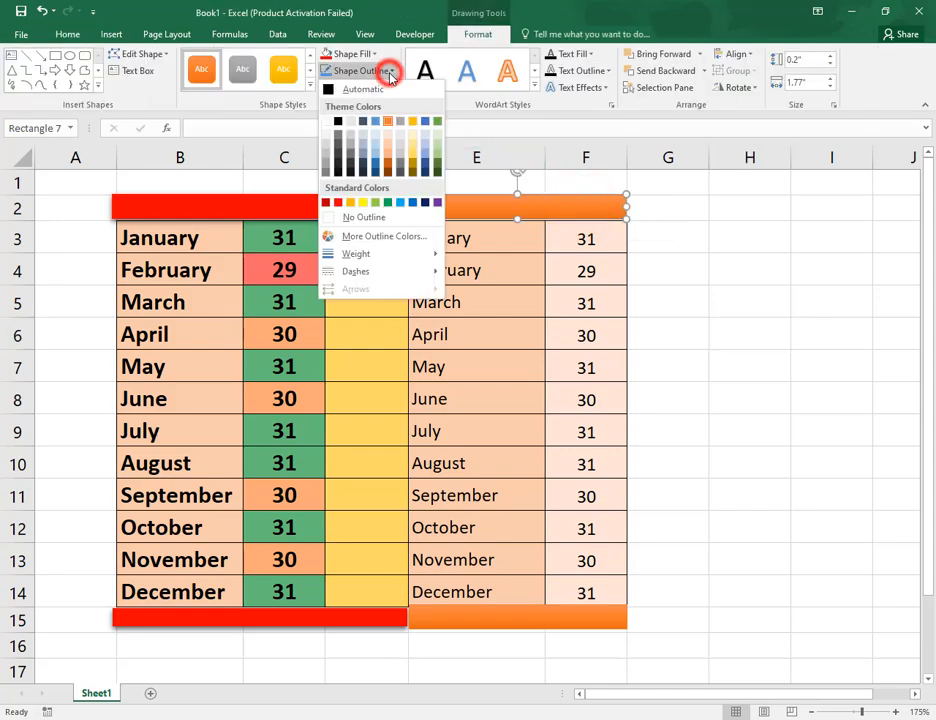
click(393, 164)
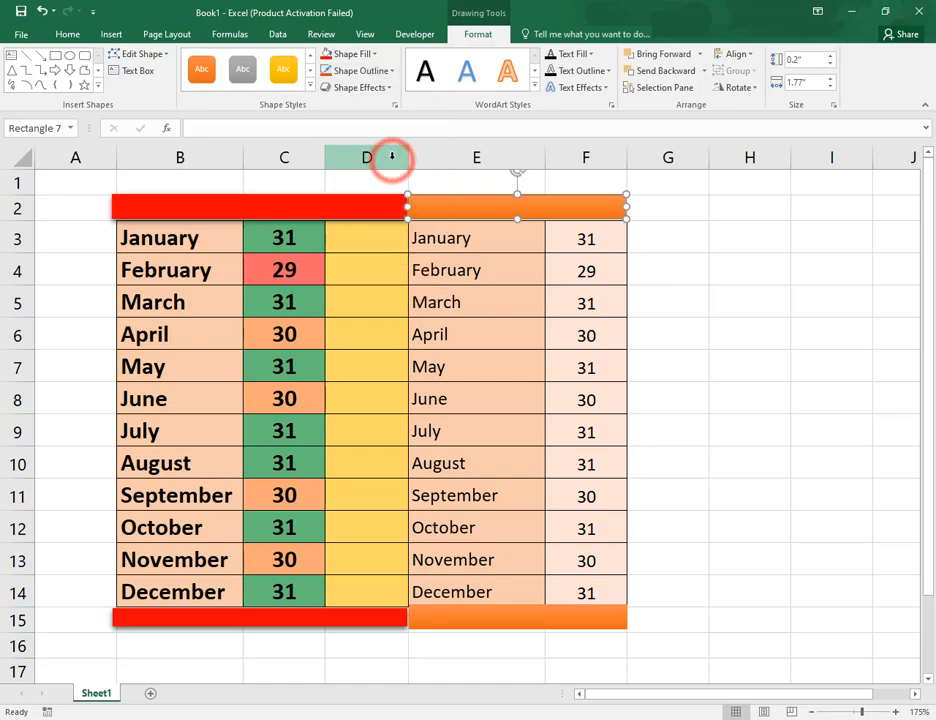
click(311, 70)
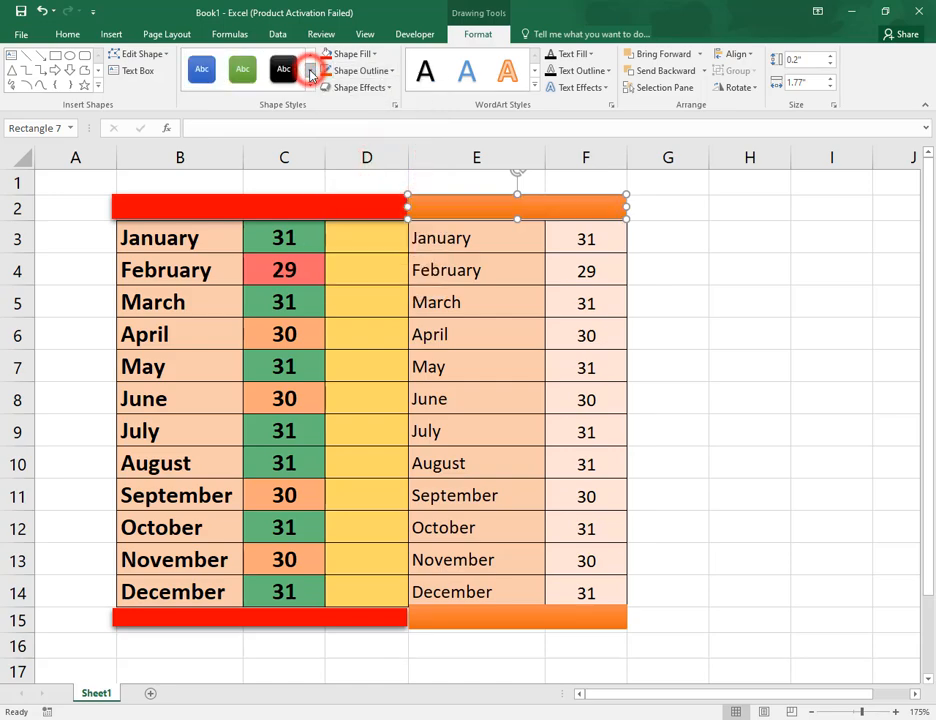
click(310, 74)
click(311, 74)
click(240, 72)
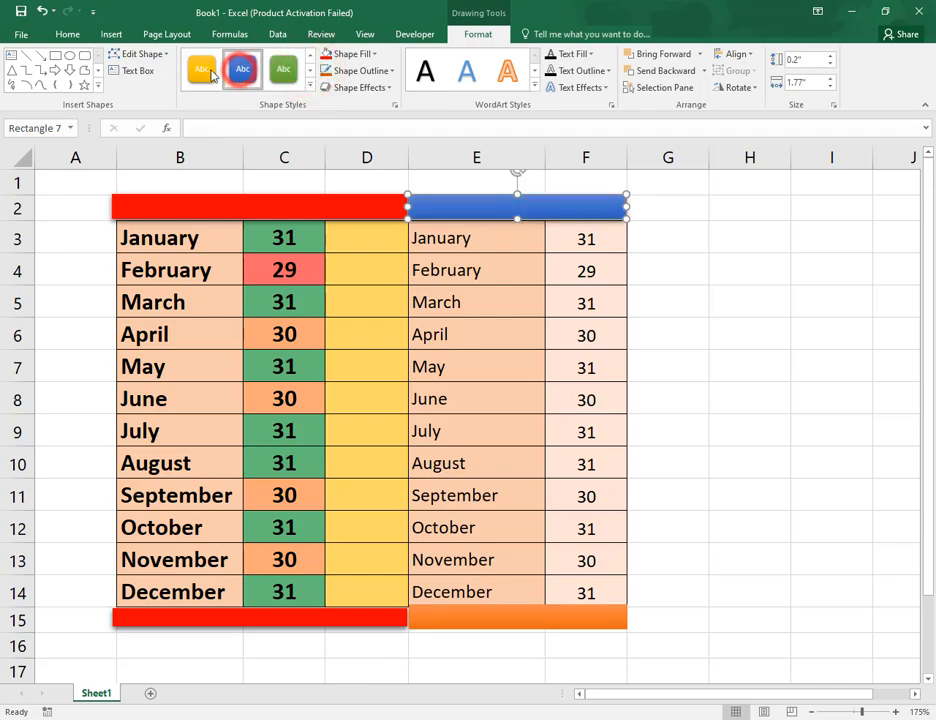
Step: Add an inner top shadow to the blue bar in row 2 and deselect it
click(365, 88)
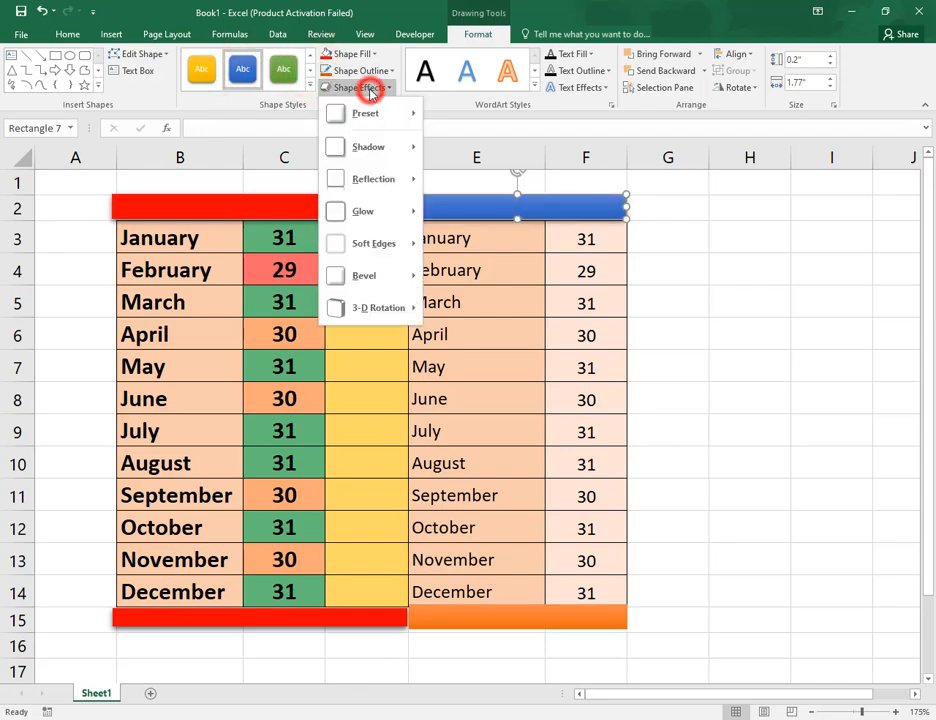
mouse_move(380, 278)
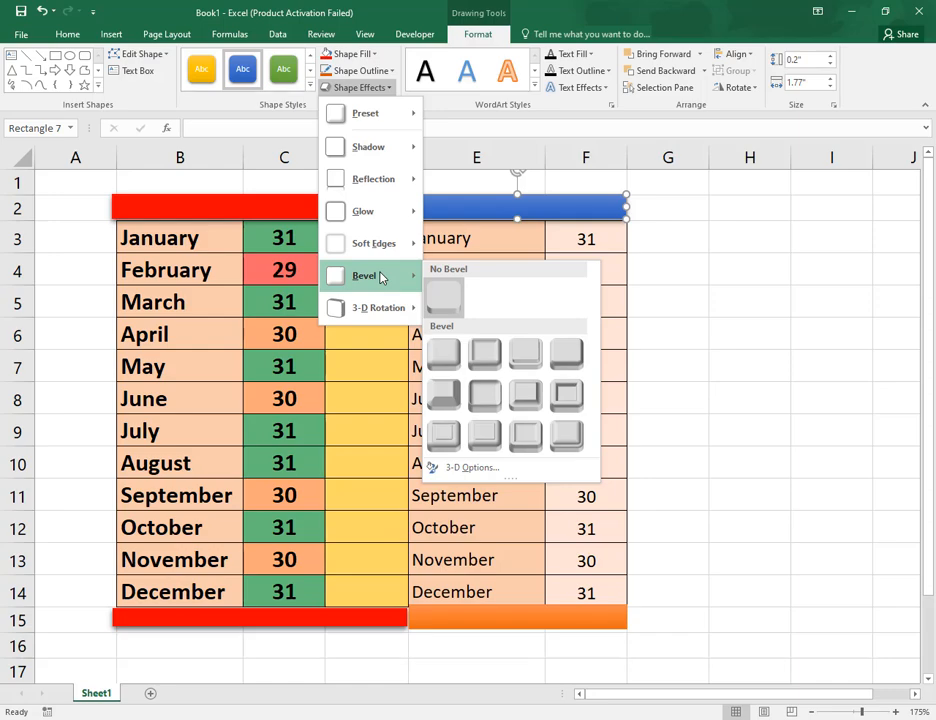
mouse_move(400, 217)
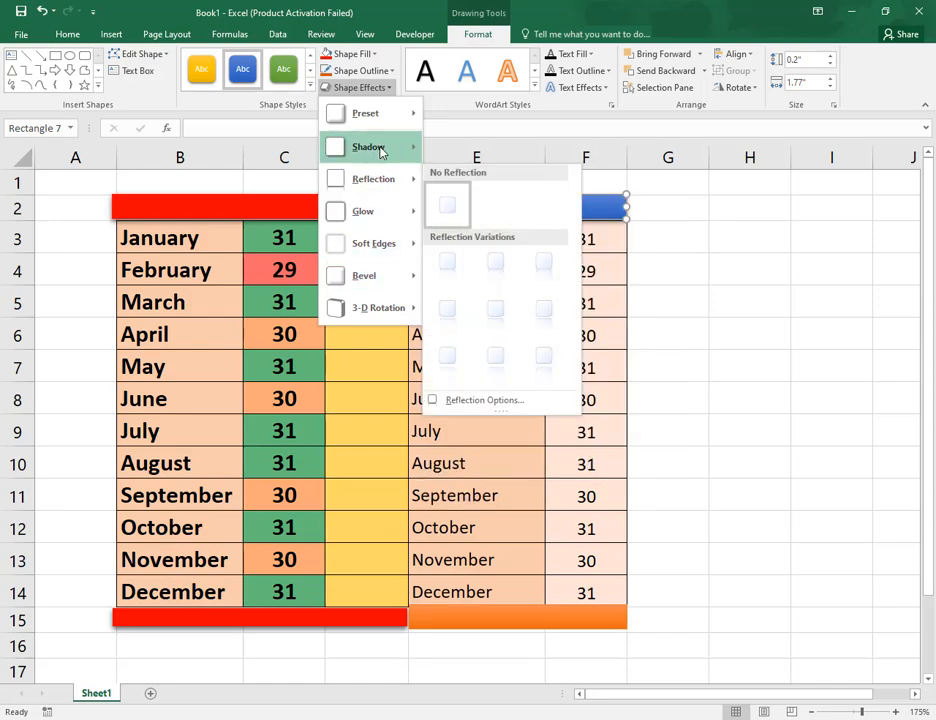
mouse_move(385, 152)
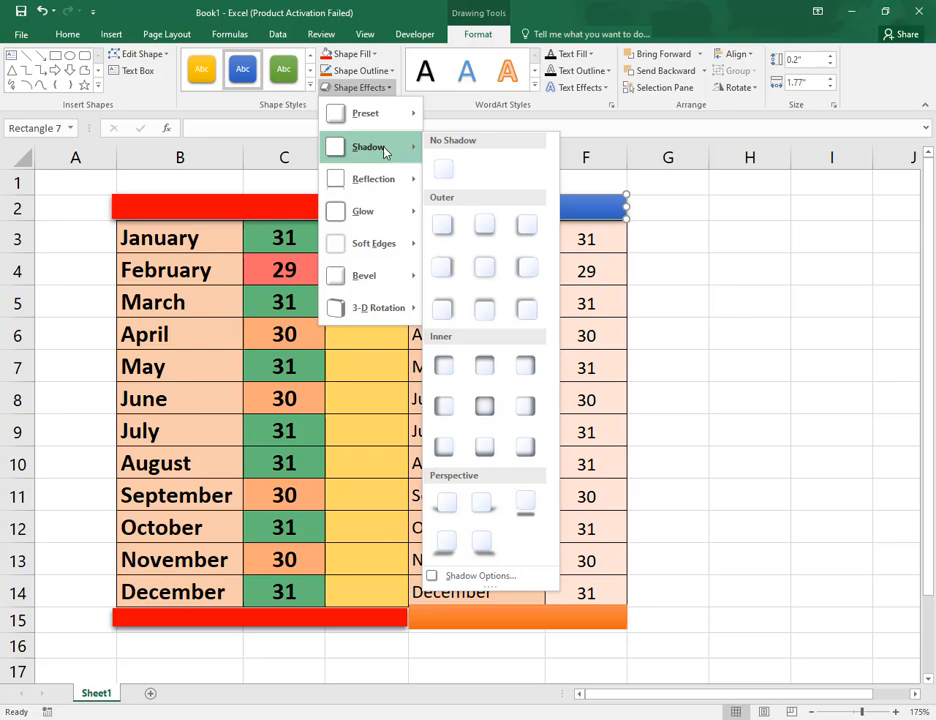
click(484, 364)
click(716, 304)
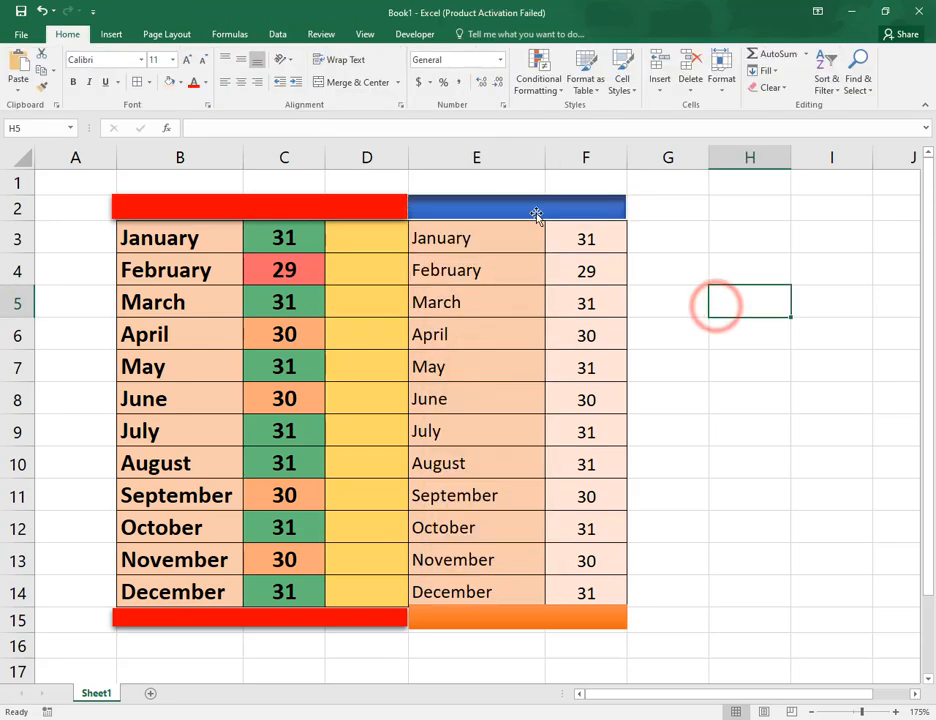